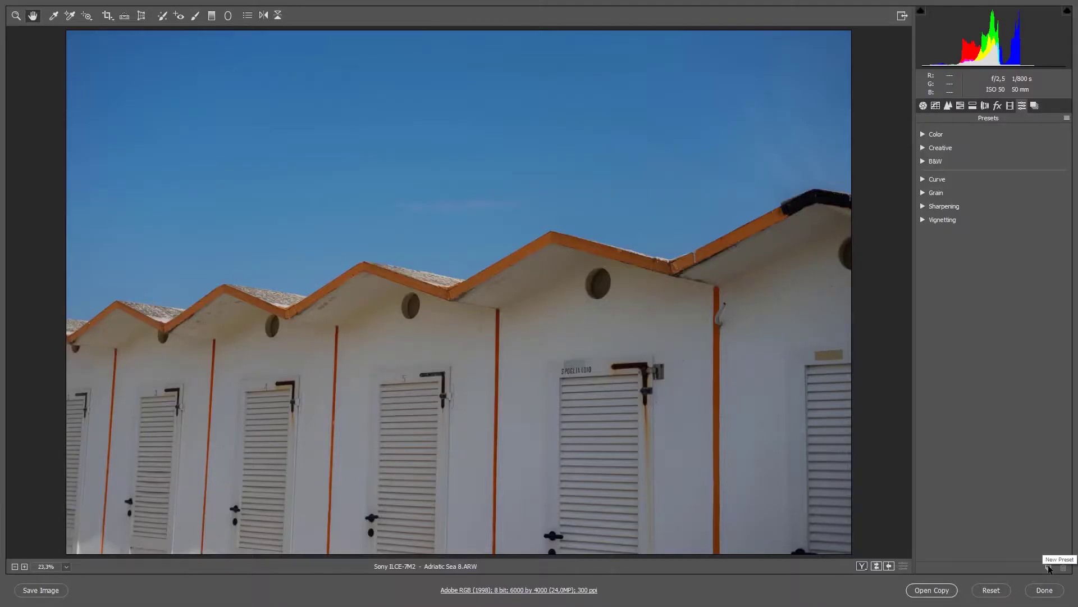
- Start a new profile named "Film Inspired Look" and assign it to a new set called "Film Inspired"
alt+click(1048, 565)
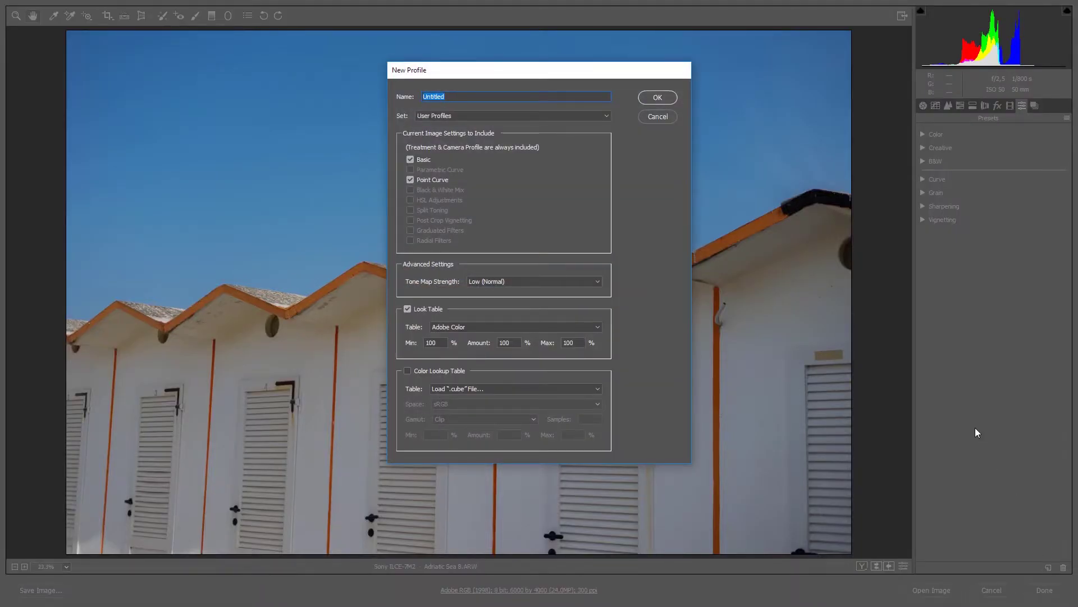
text(Film Inspired Look)
click(600, 114)
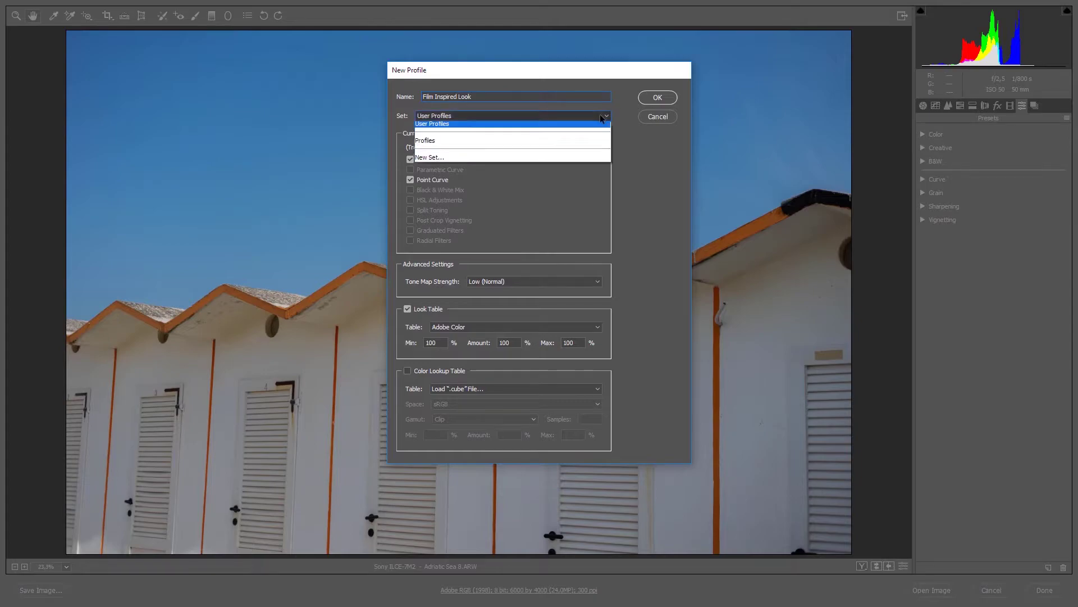
click(548, 160)
text(M)
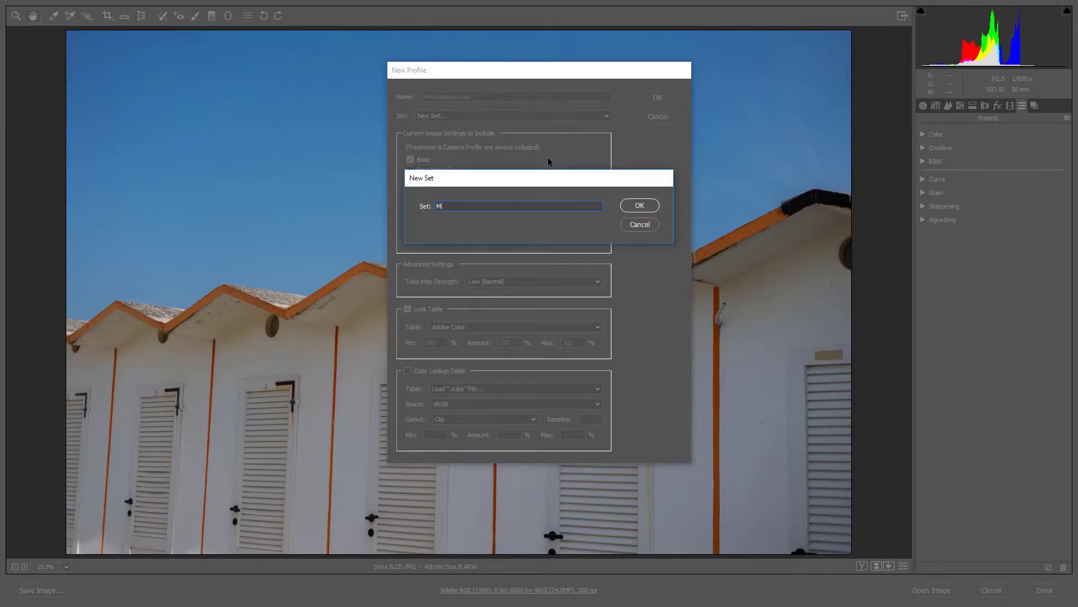
text(y Fil)
key(ctrl+a)
text(Film Inspired)
click(639, 206)
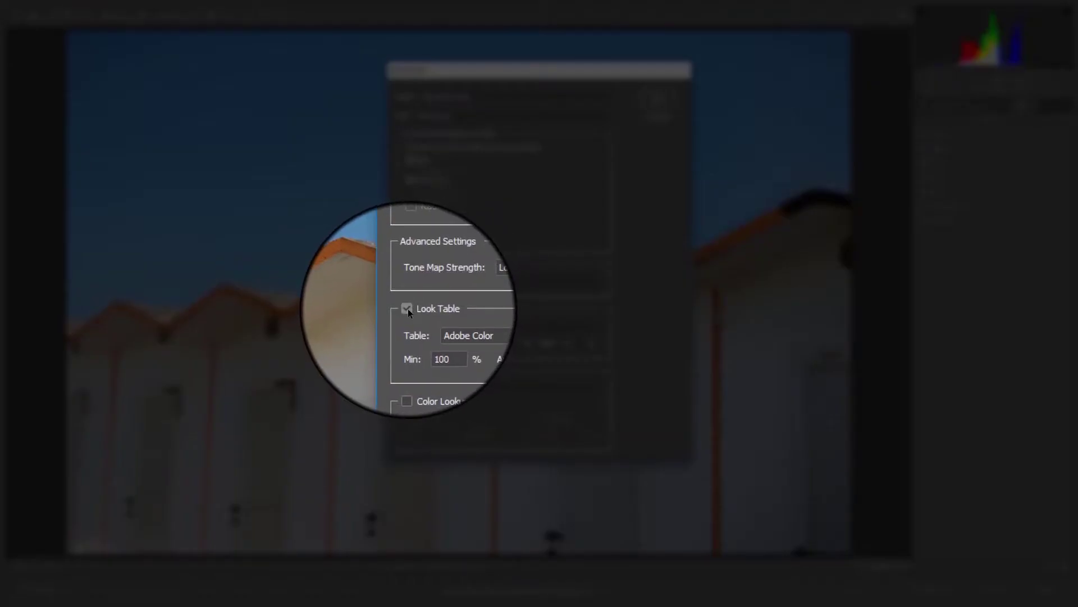
- Turn off the profile's Look Table and load Analog_inspired_look.CUBE as its Color Lookup Table
click(408, 308)
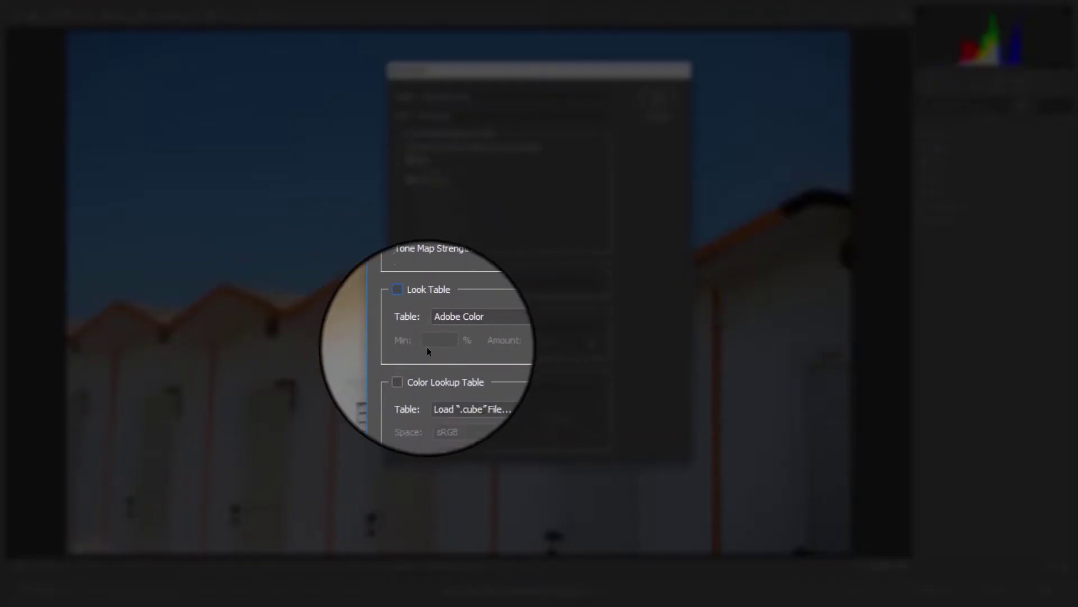
click(408, 372)
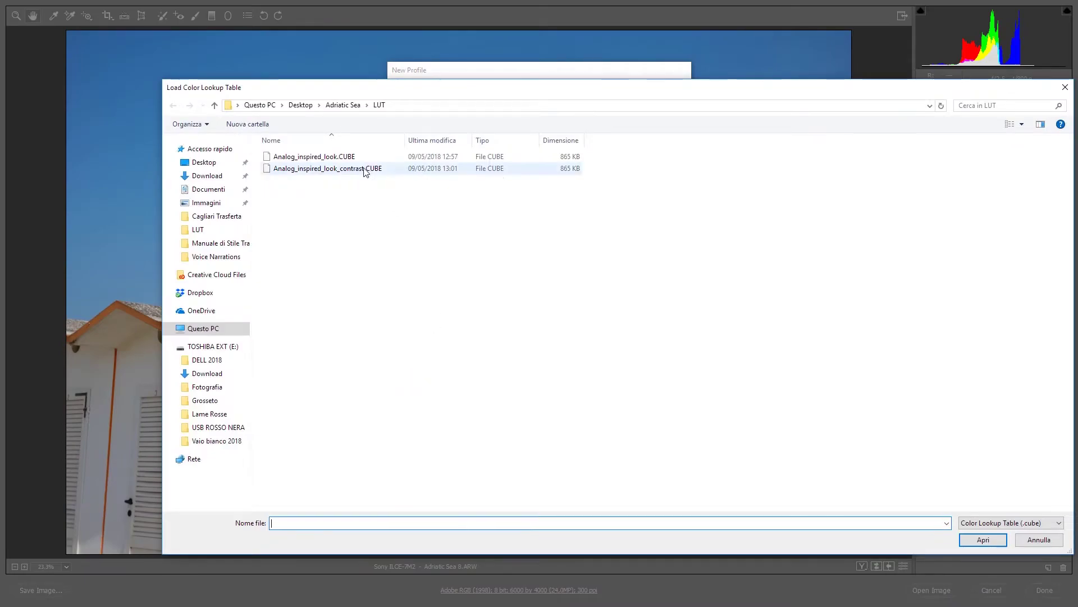
click(355, 158)
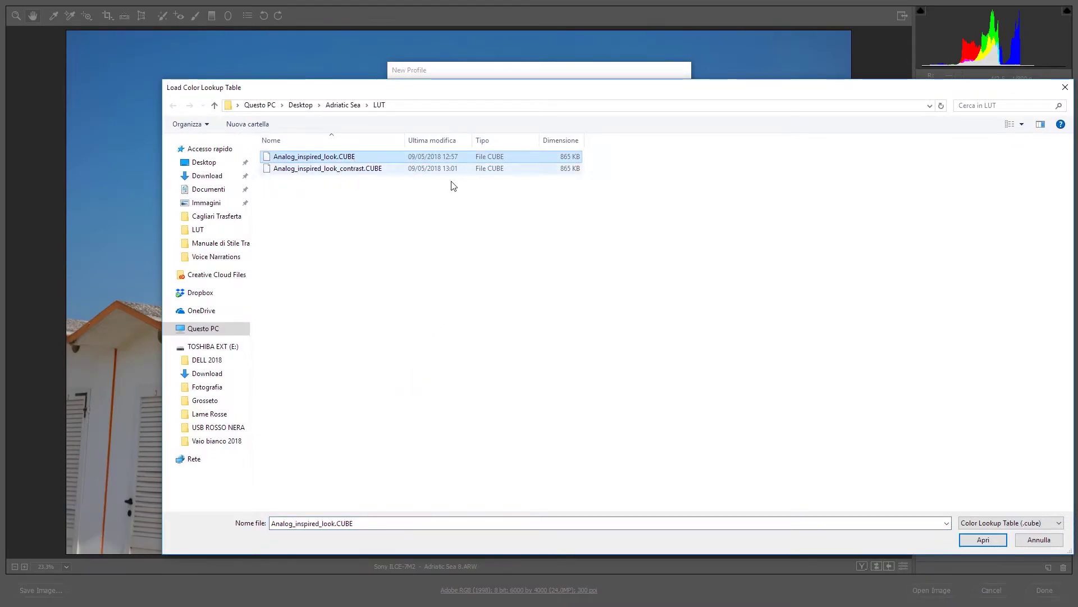
click(983, 540)
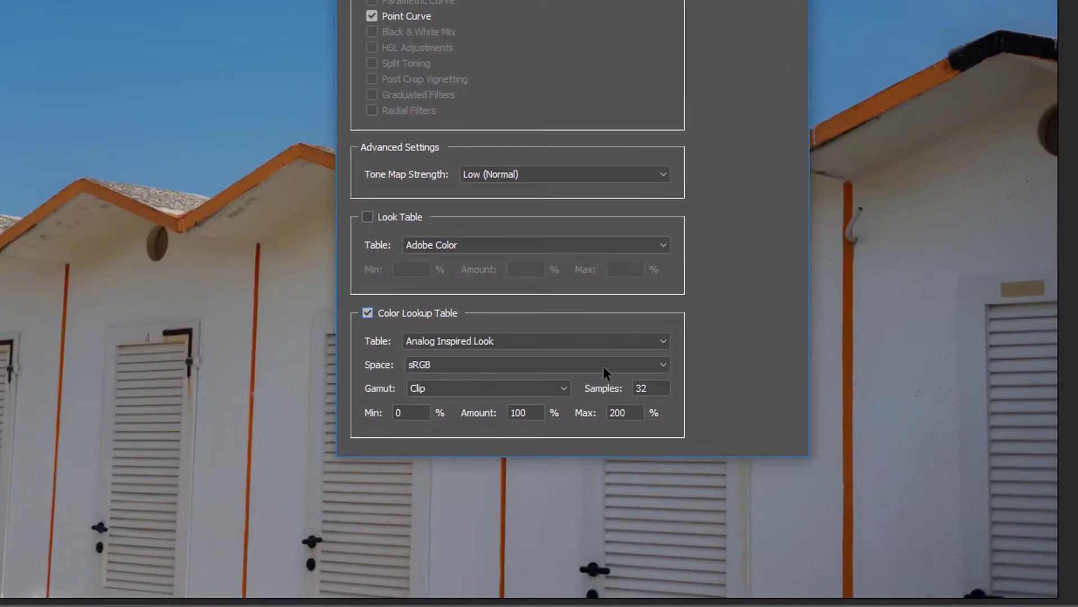
- Set the lookup table's space to Adobe RGB and its gamut to Extend, then save the profile
click(603, 365)
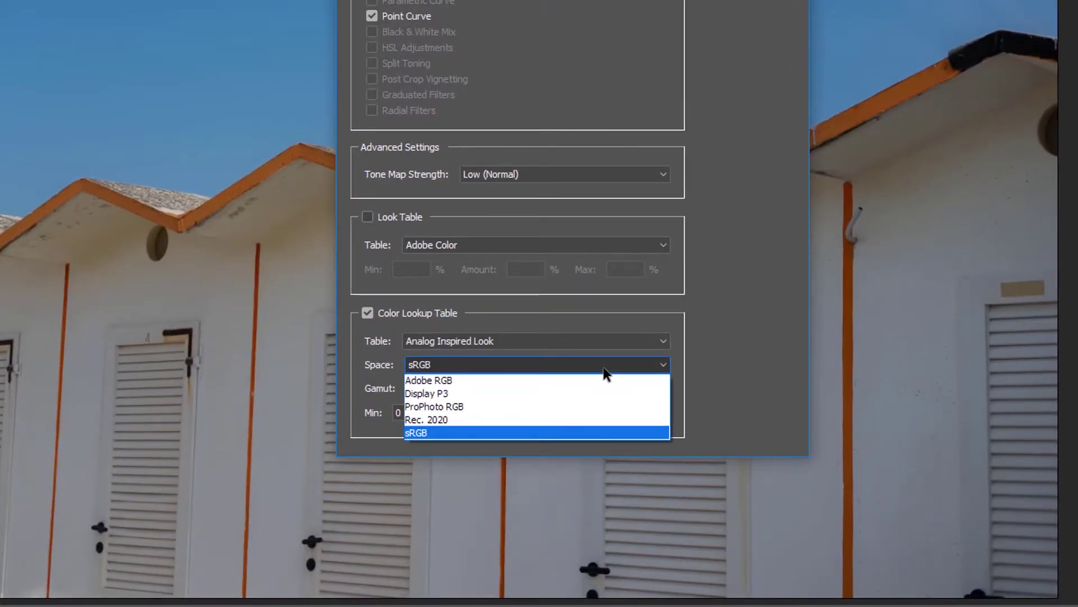
click(465, 382)
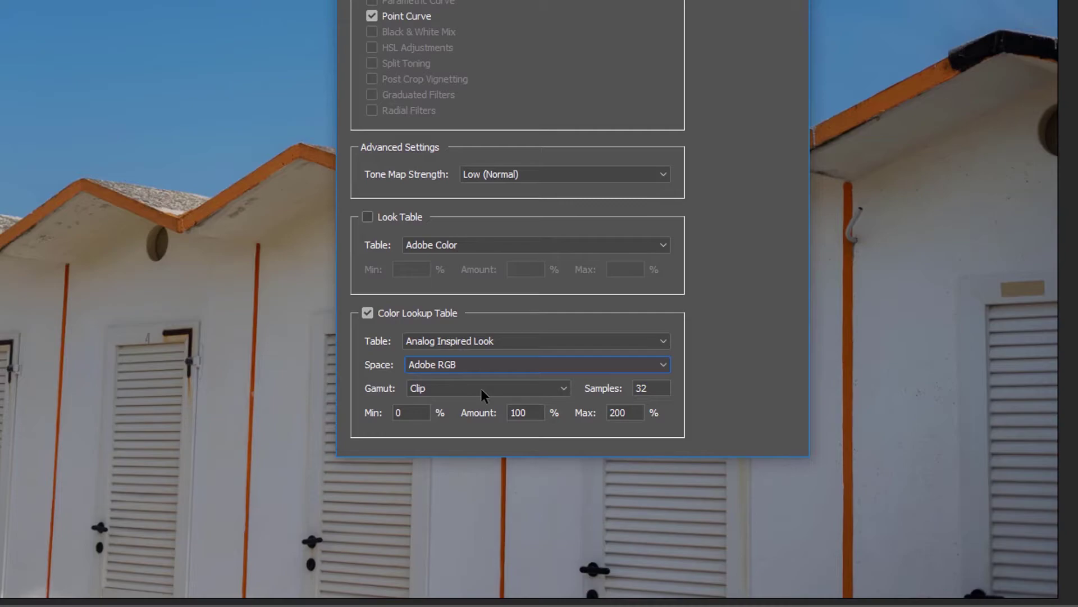
click(481, 389)
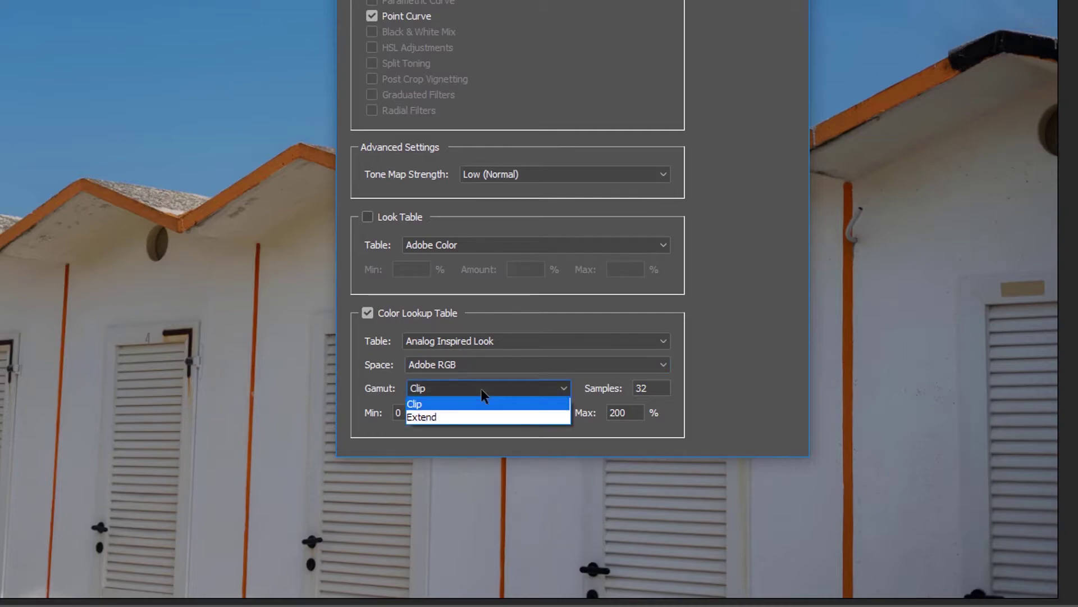
click(481, 416)
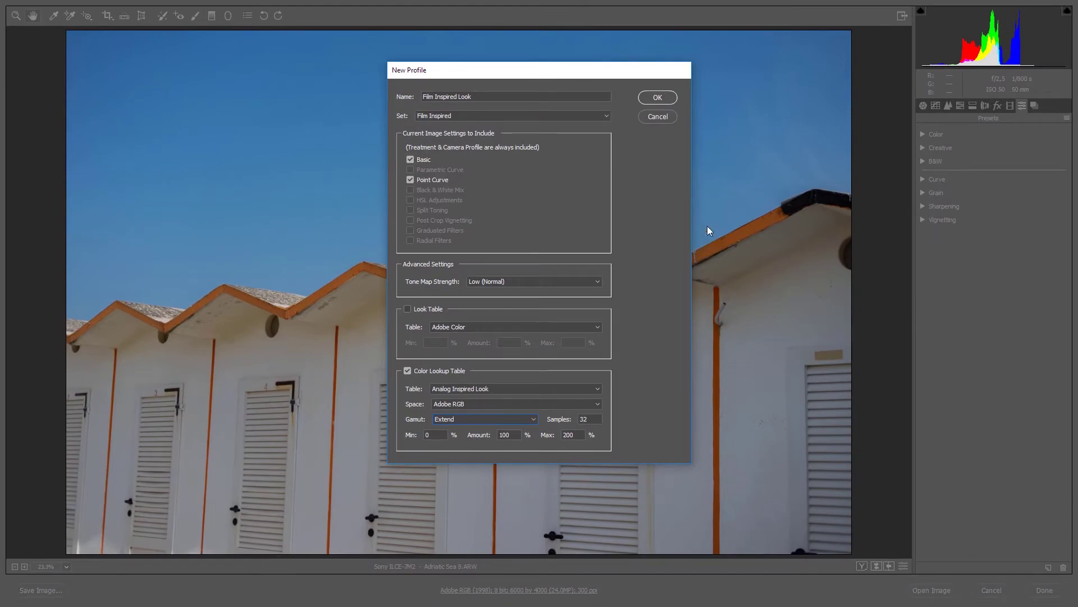
click(668, 99)
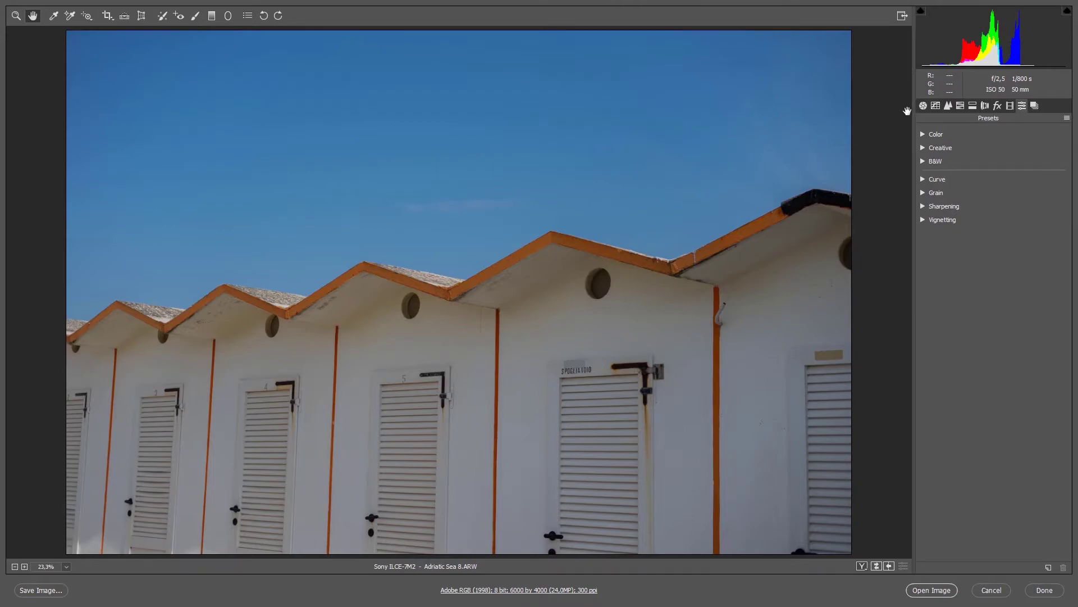
- Apply the Film Inspired Look profile from the Film Inspired set to the photo and increase its amount above 100
click(923, 106)
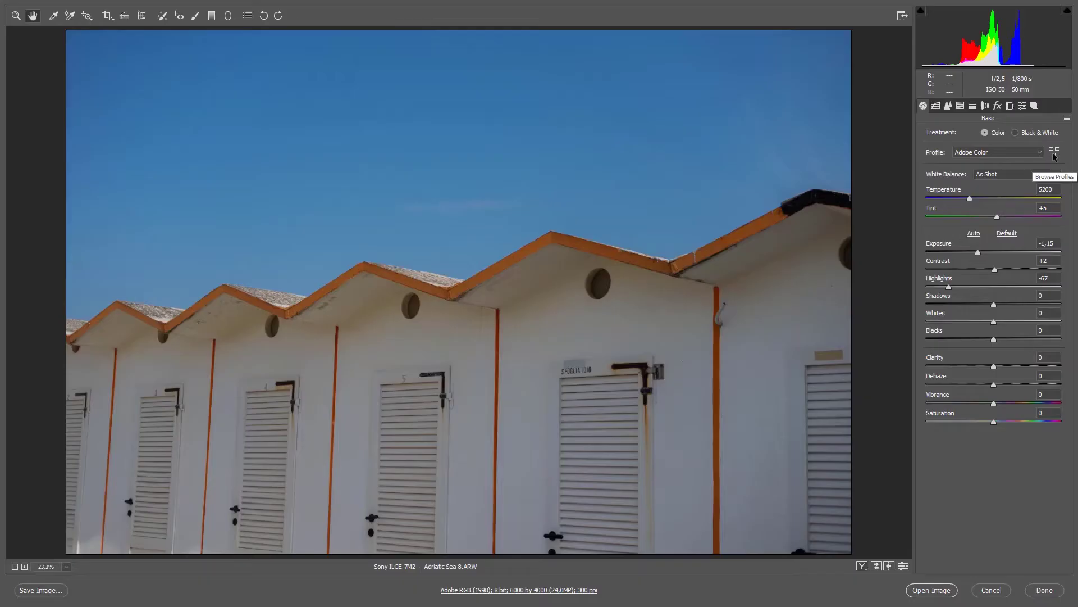
click(1054, 153)
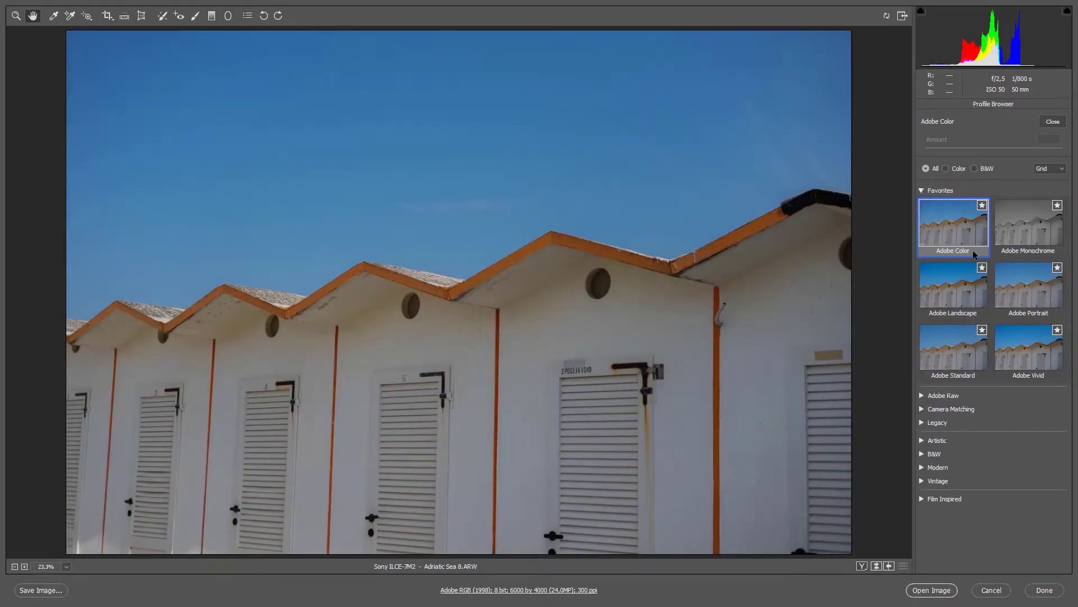
click(922, 500)
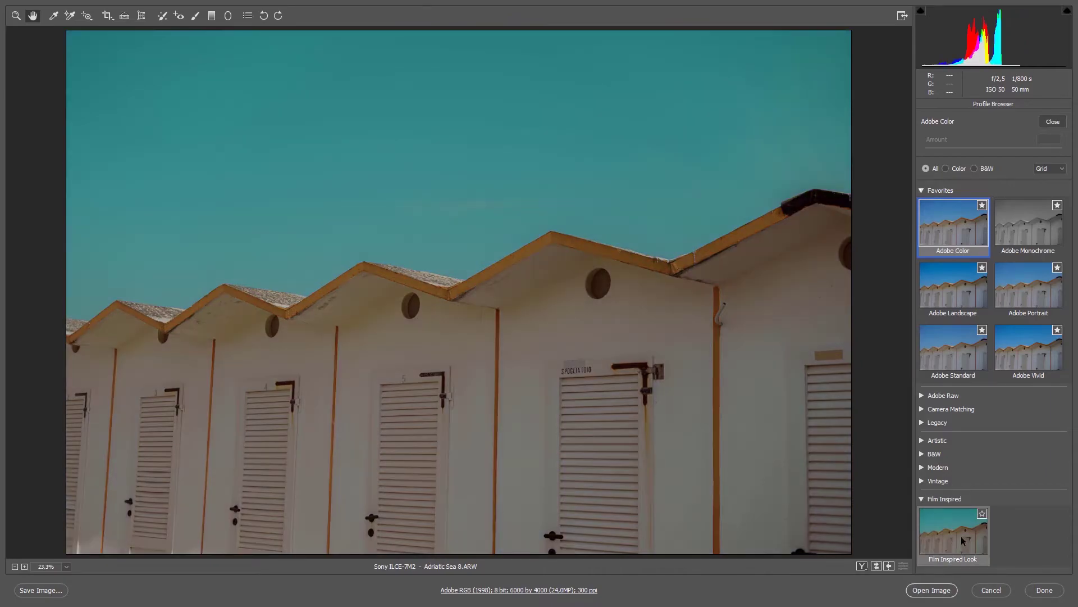
click(962, 541)
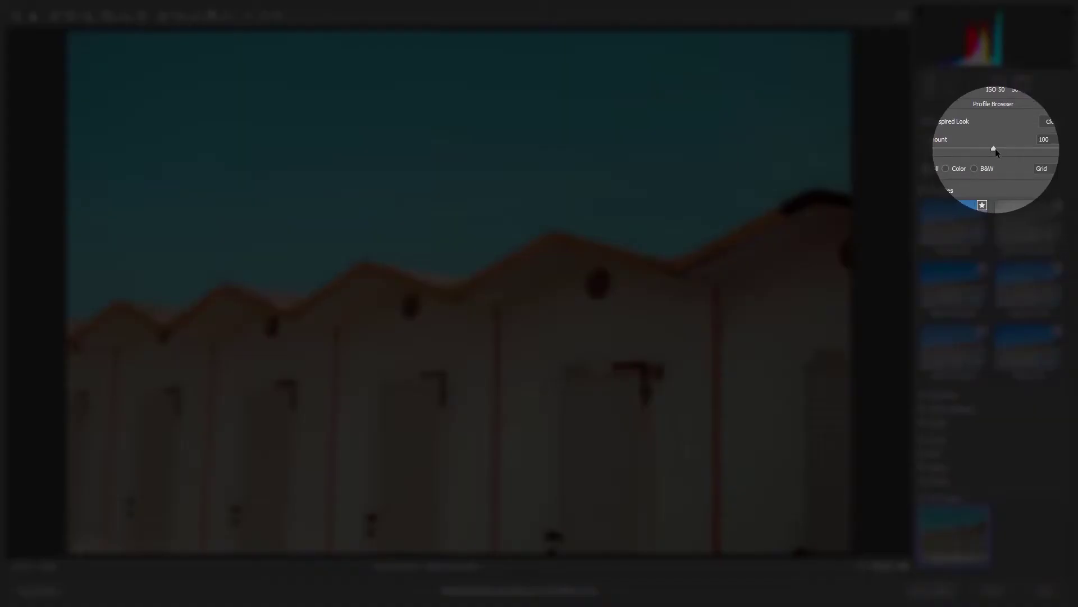
drag(995, 148, 1037, 163)
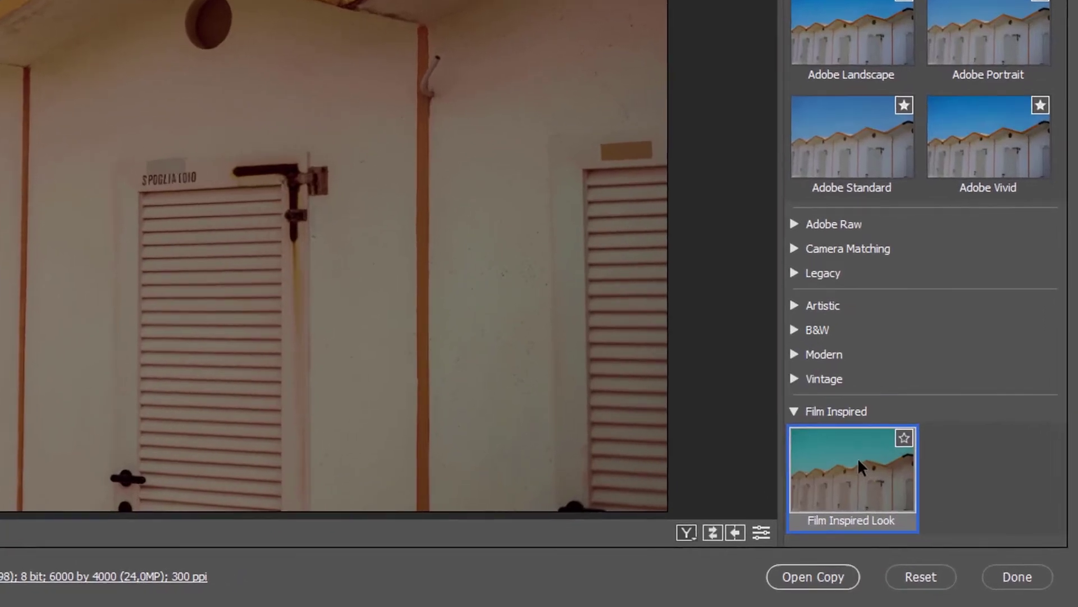
- Give the Film Inspired Look profile the short name FILM in its rename settings
right_click(857, 457)
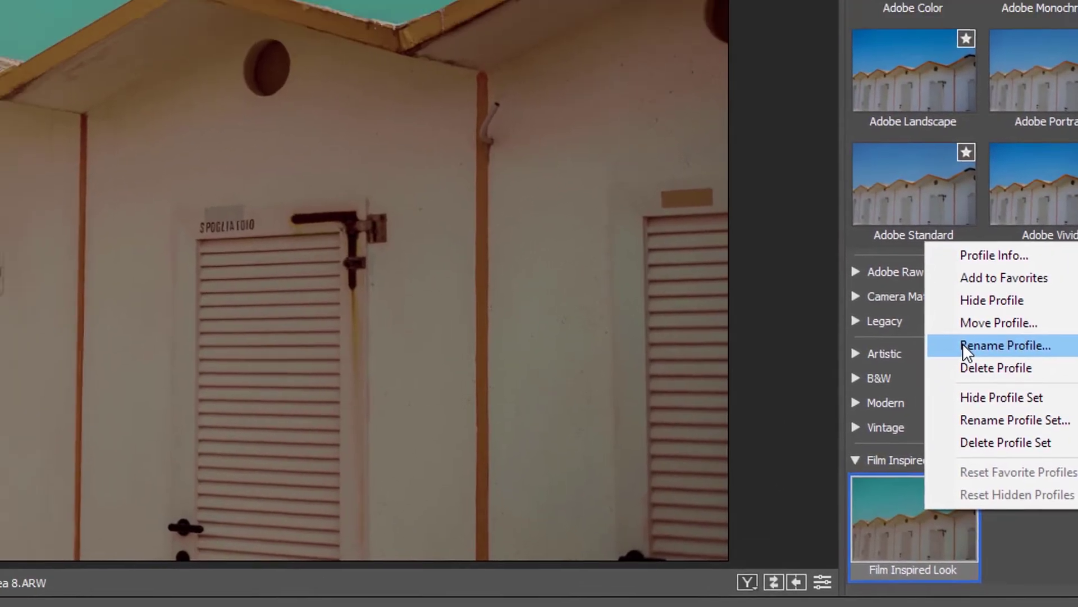
click(901, 295)
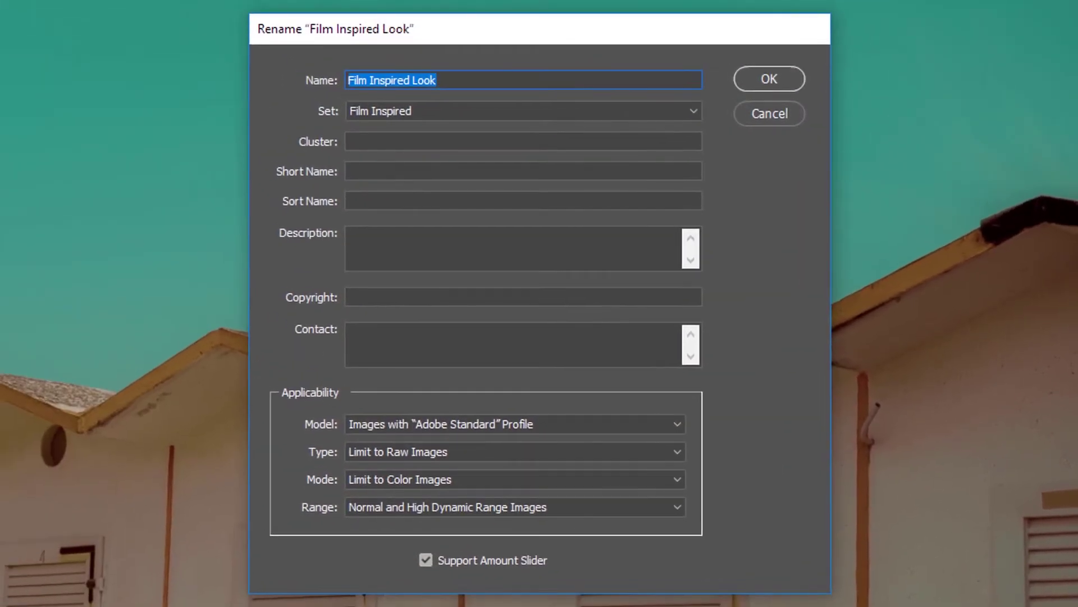
click(477, 170)
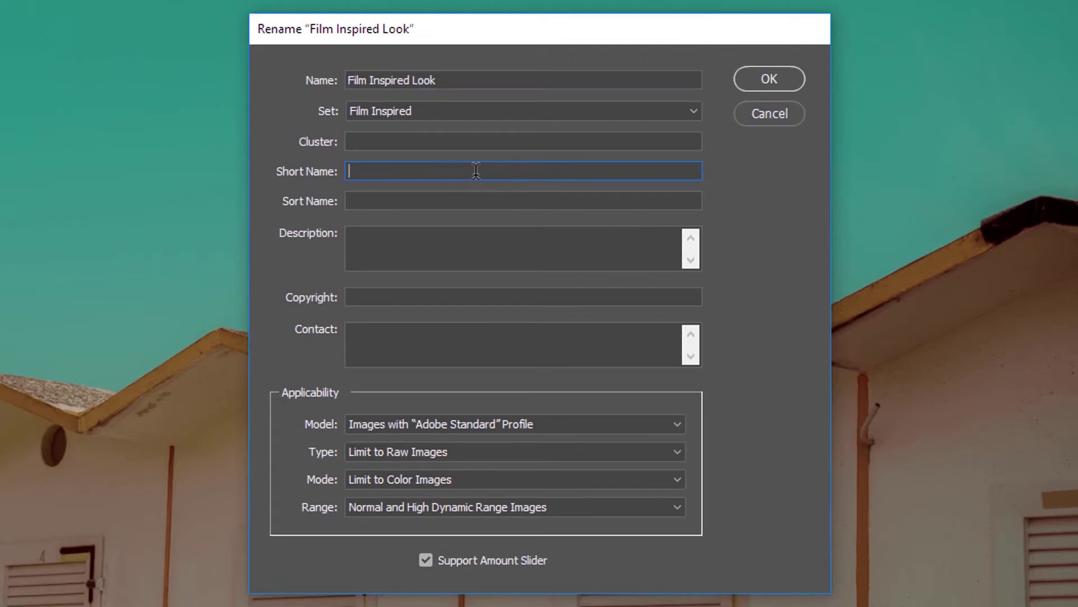
text(FILM)
- Make the profile applicable to images from all models and formats, both raw and non-raw, and save its settings
click(395, 423)
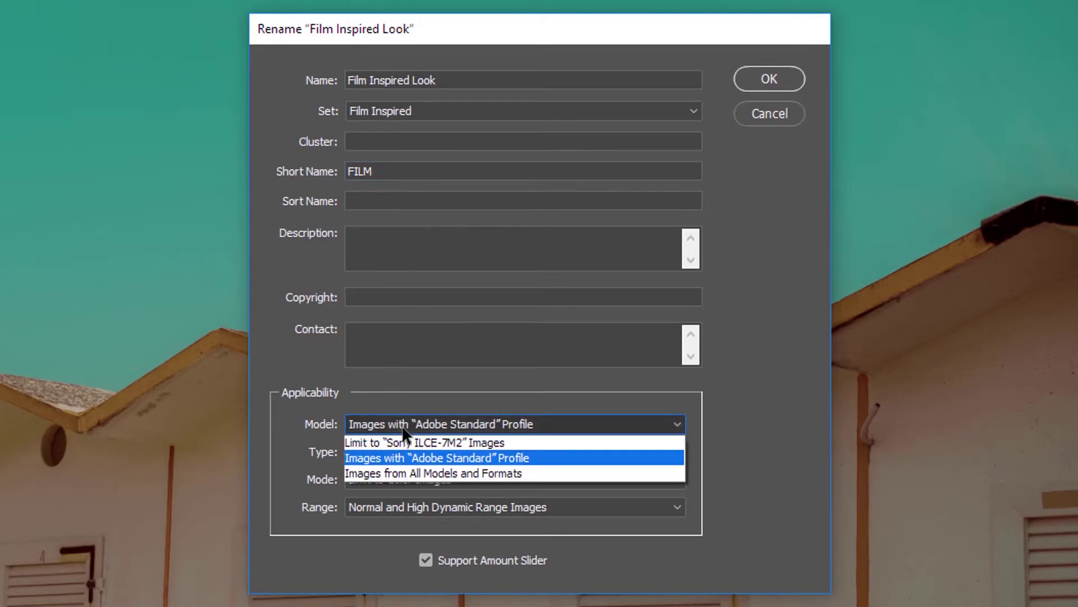
click(464, 476)
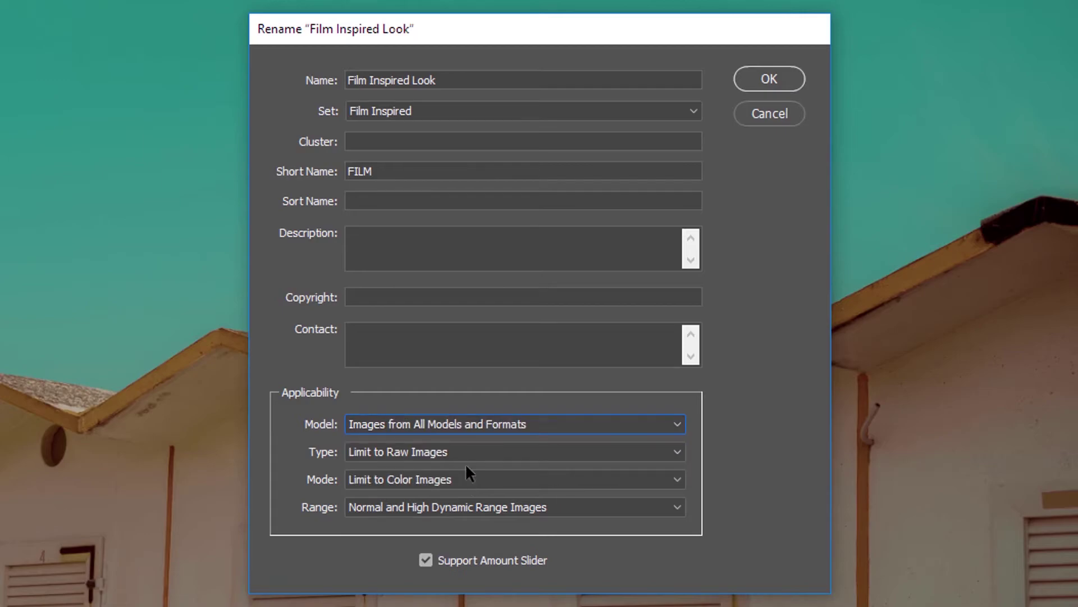
click(465, 451)
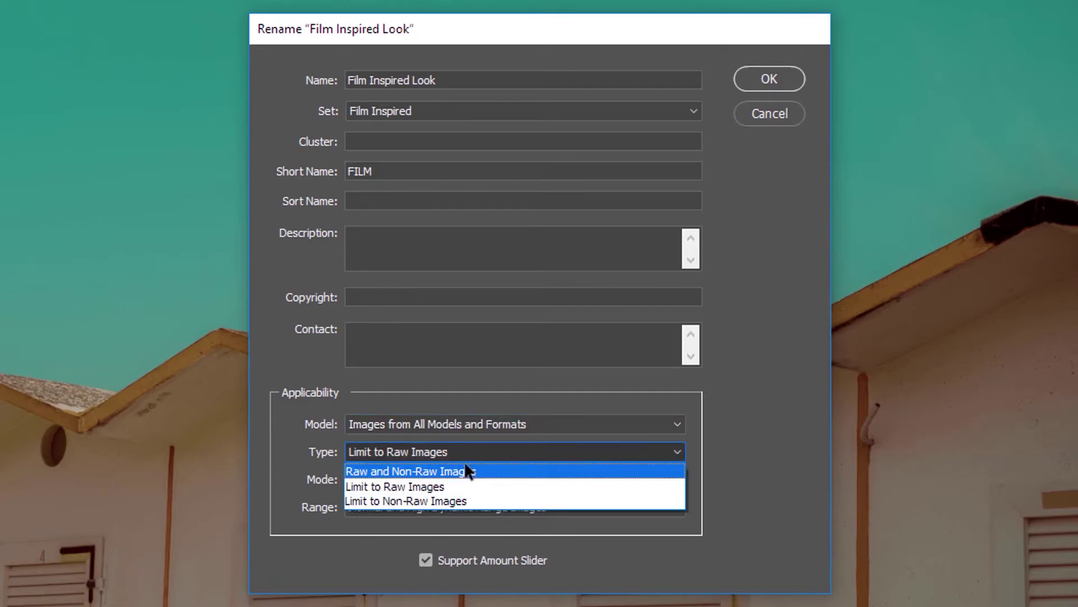
click(466, 475)
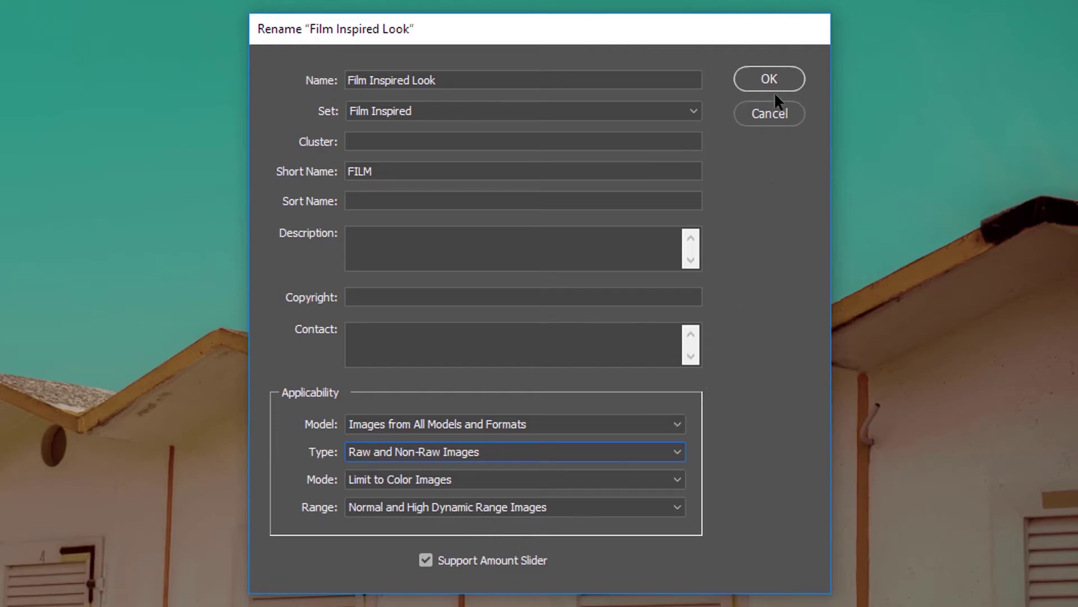
click(776, 76)
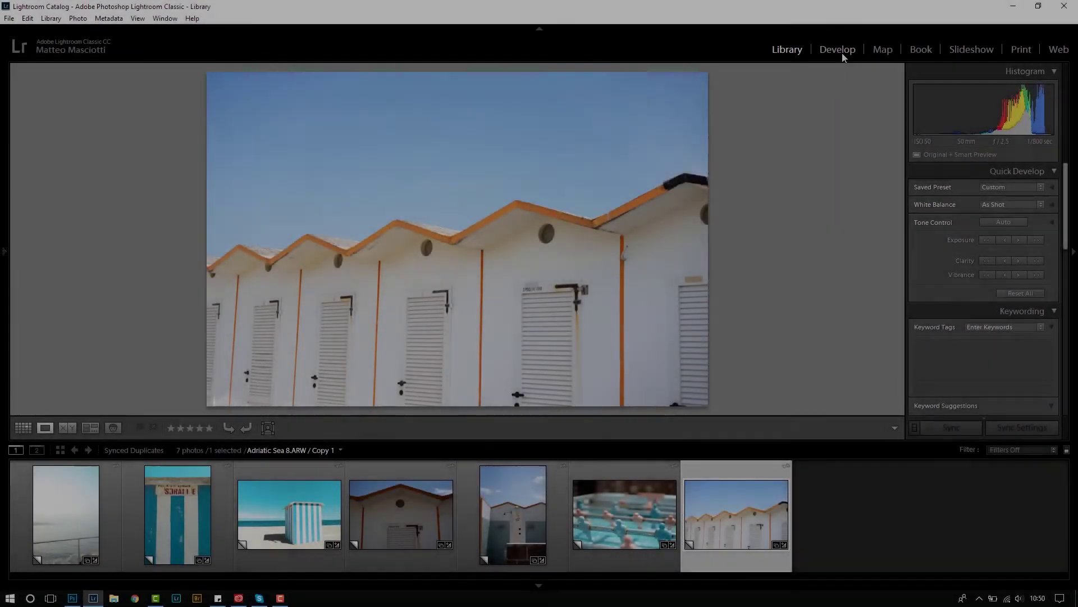
- In Lightroom Classic's Develop module, apply the FILM profile from the Film Inspired set to the beach hut photo with amount 87
click(840, 52)
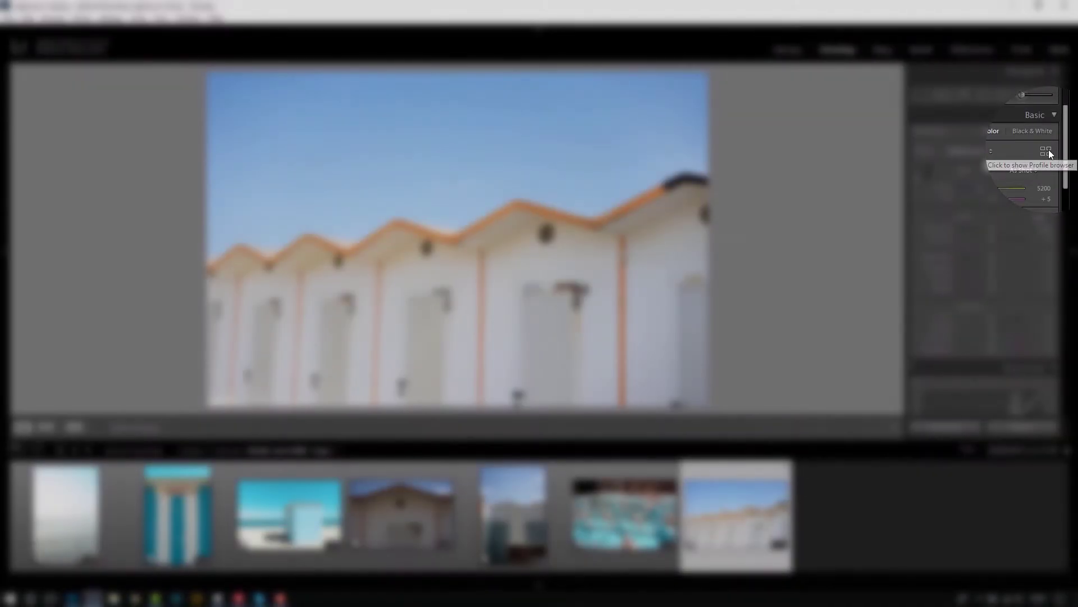
click(1048, 151)
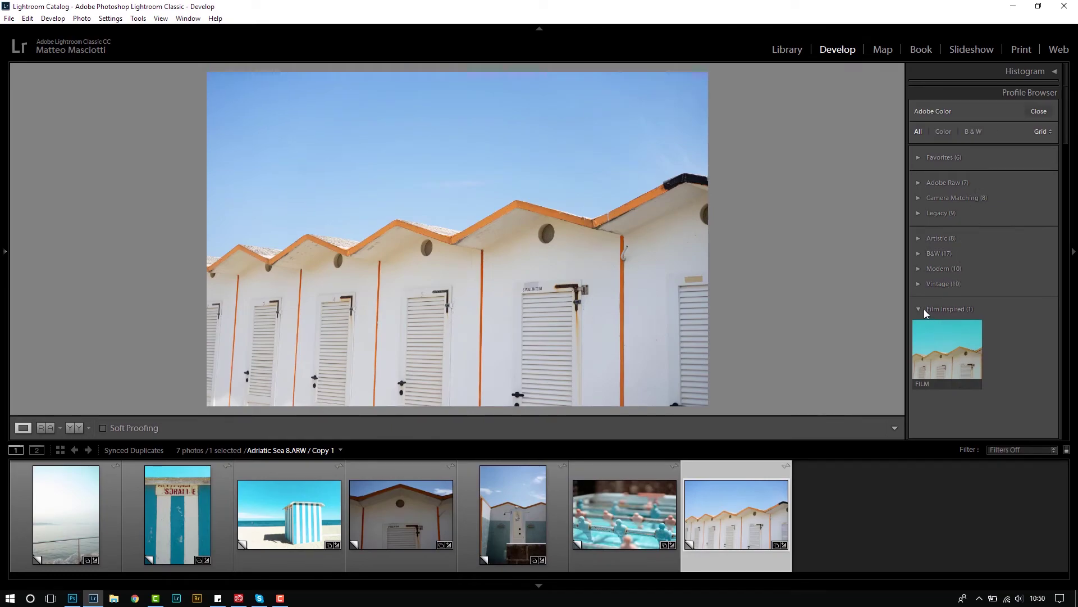
click(947, 348)
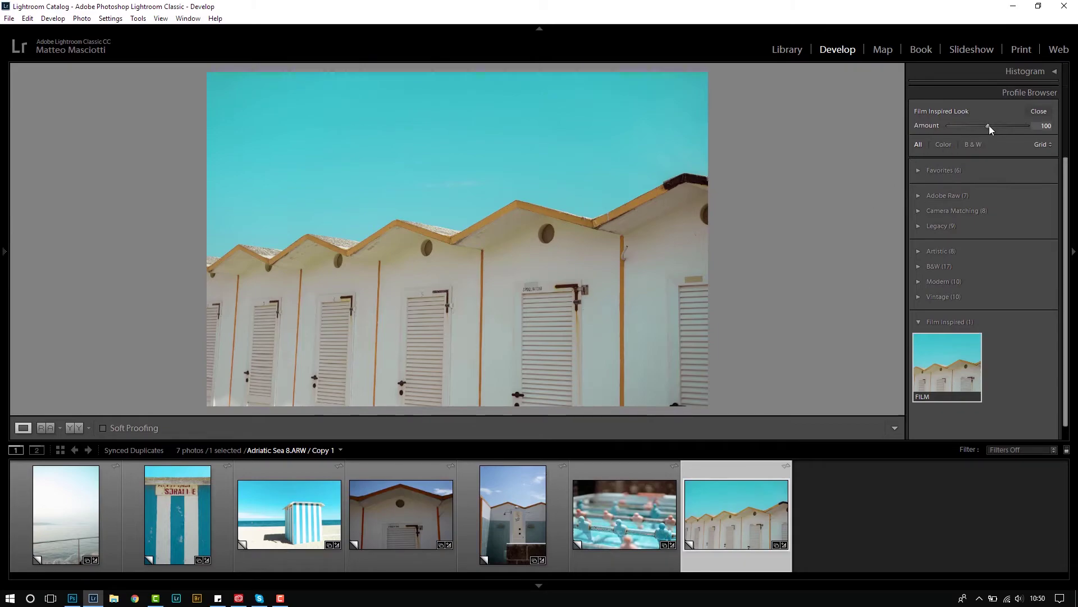
drag(989, 126, 1003, 126)
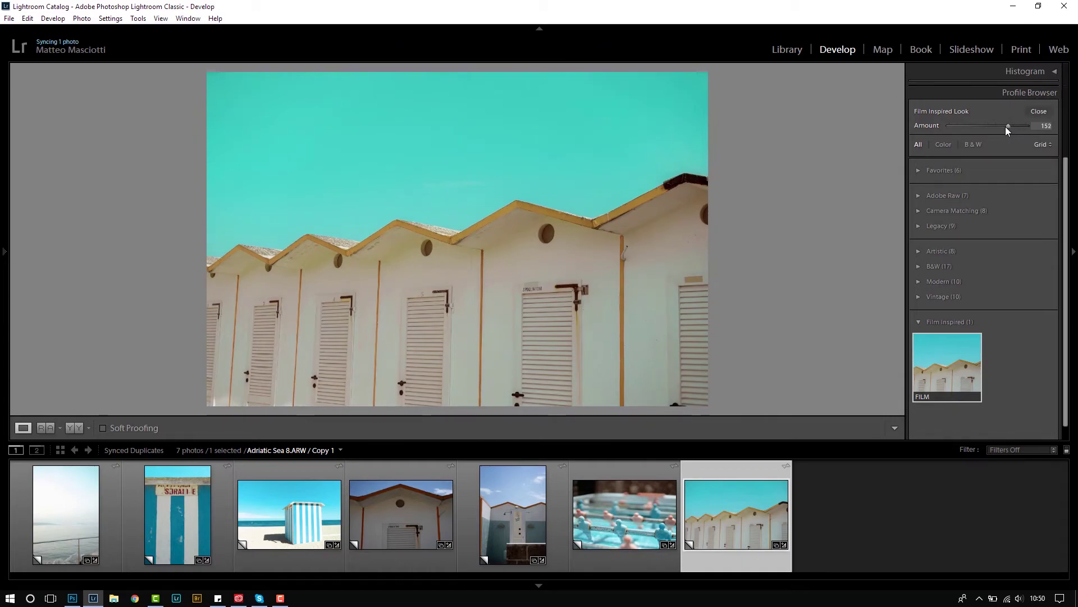
drag(1005, 126, 985, 128)
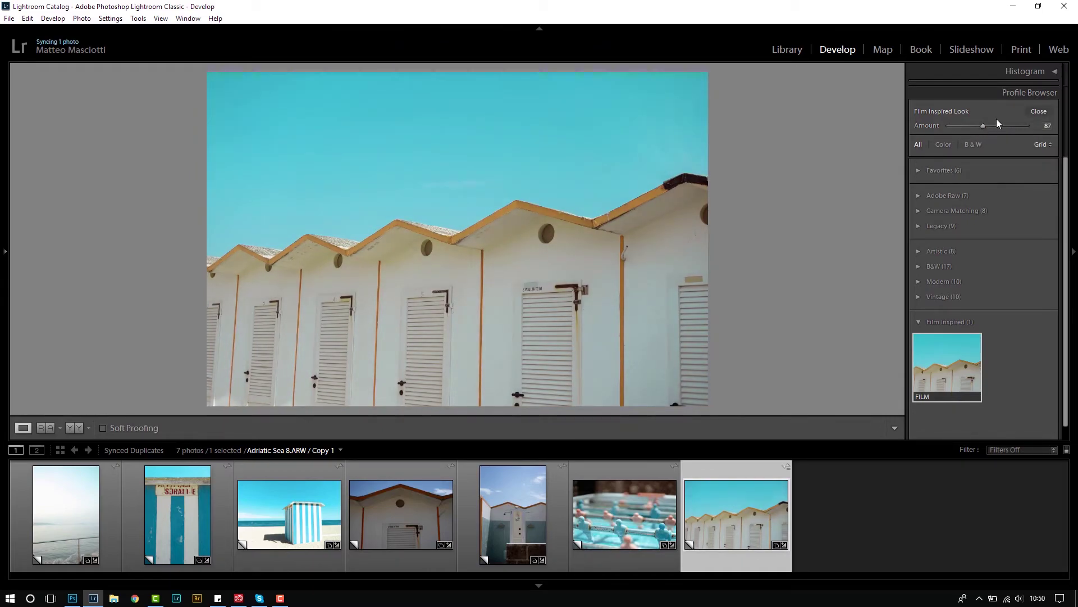
click(1037, 114)
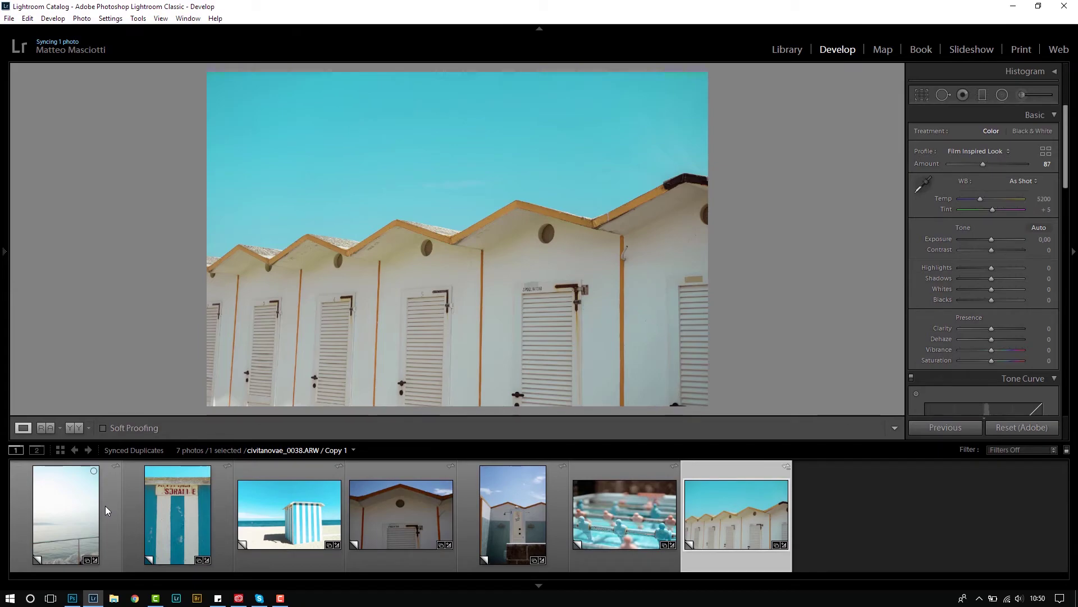
- Synchronize only the Treatment & Profile setting from the beach hut photo to all seven photos
key(ctrl+a)
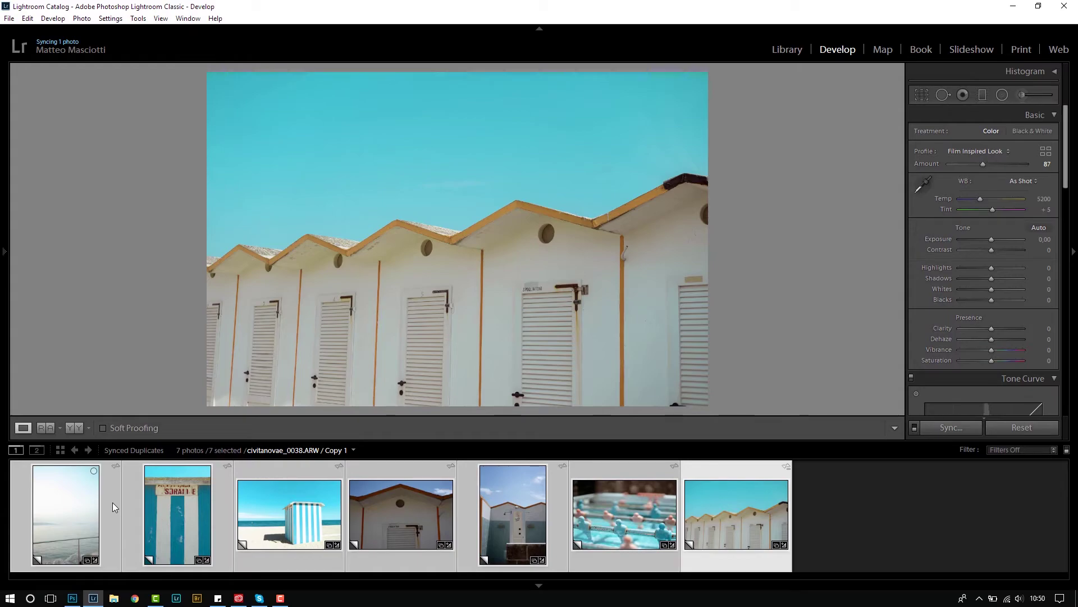
key(ctrl+shift+s)
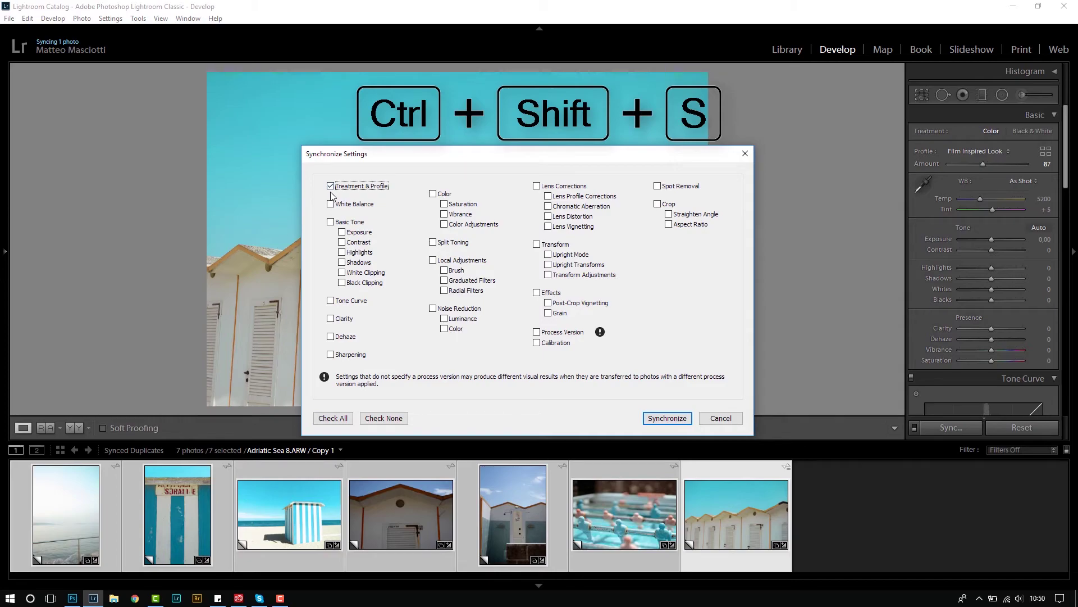
click(648, 425)
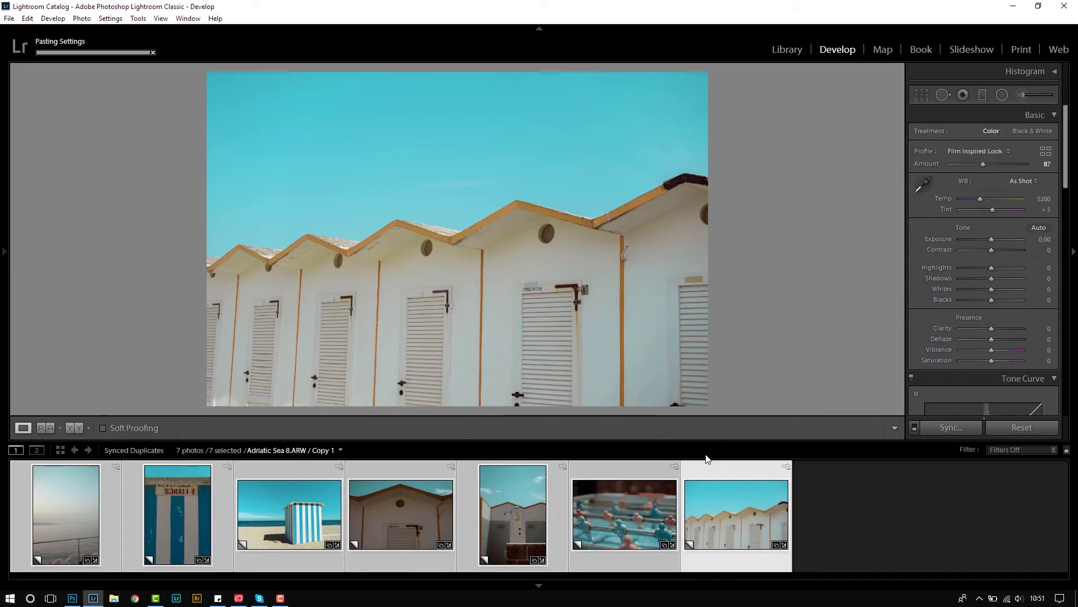
- Clear the multiple selection and inspect the synced photos one by one, from the foosball table to the striped beach cabin
click(806, 504)
click(655, 520)
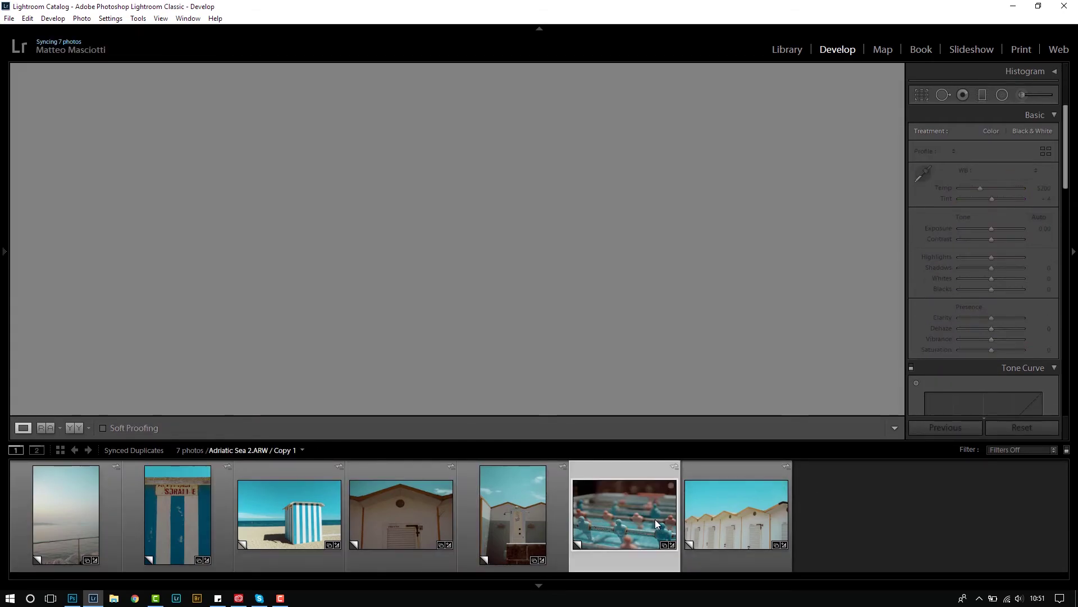
click(528, 524)
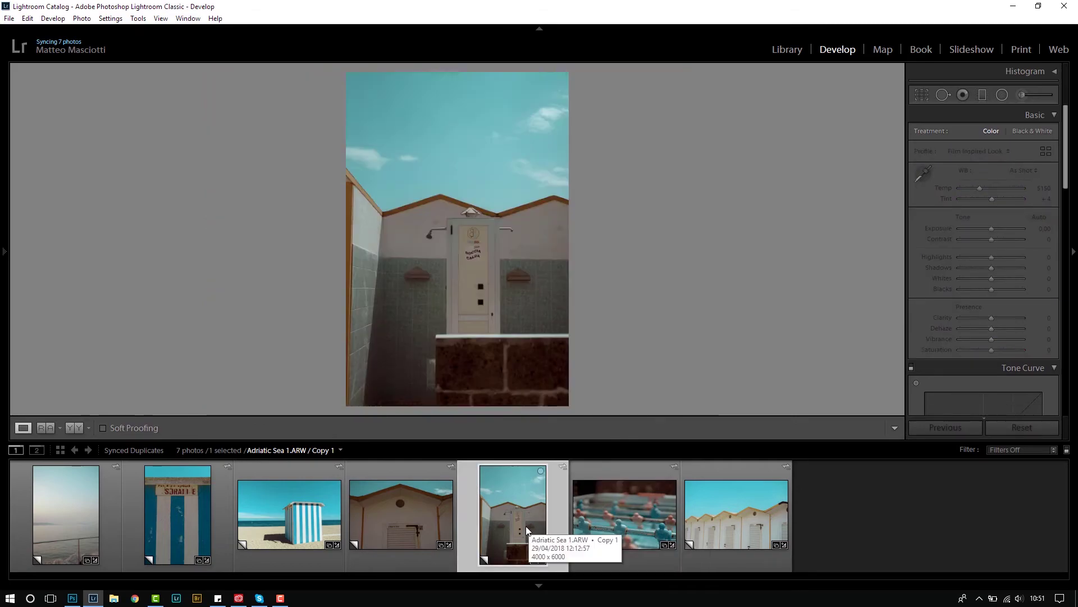
click(436, 527)
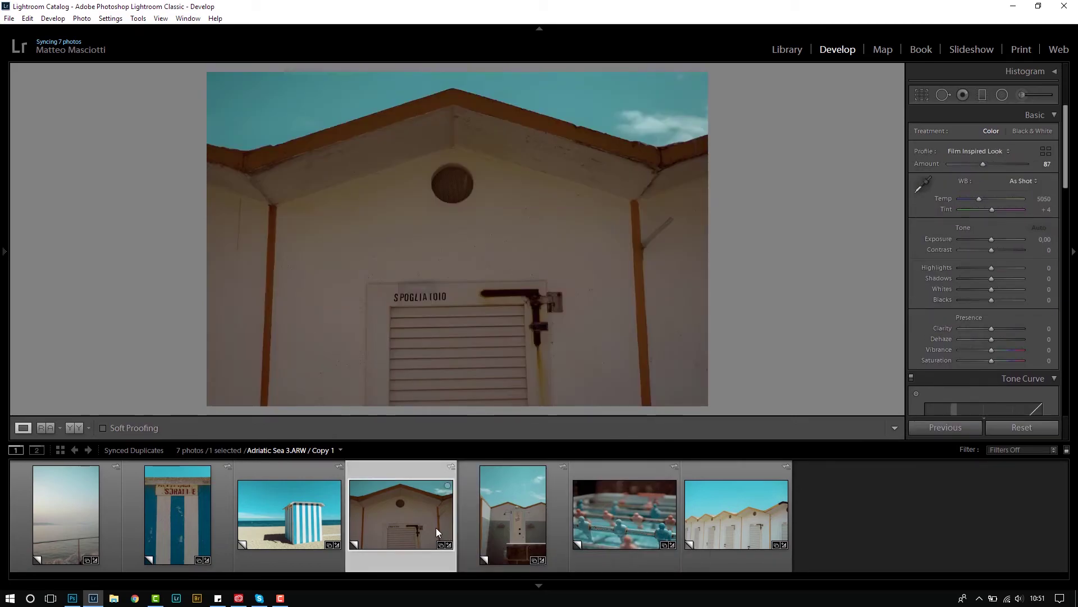
click(310, 534)
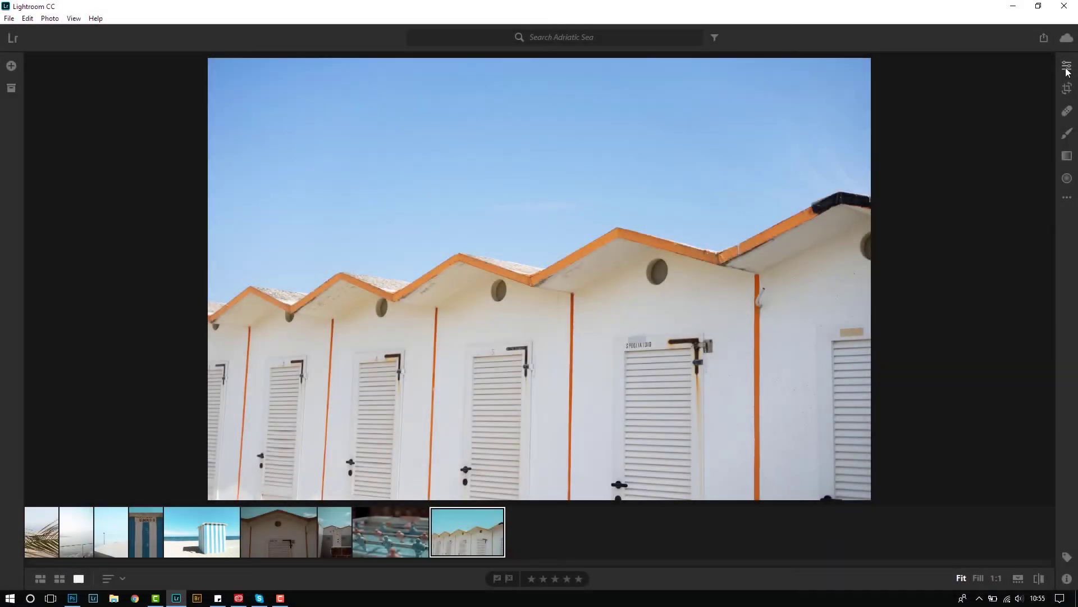
- In Lightroom CC, open the profile browser from the edit settings of the beach hut photo
click(1067, 68)
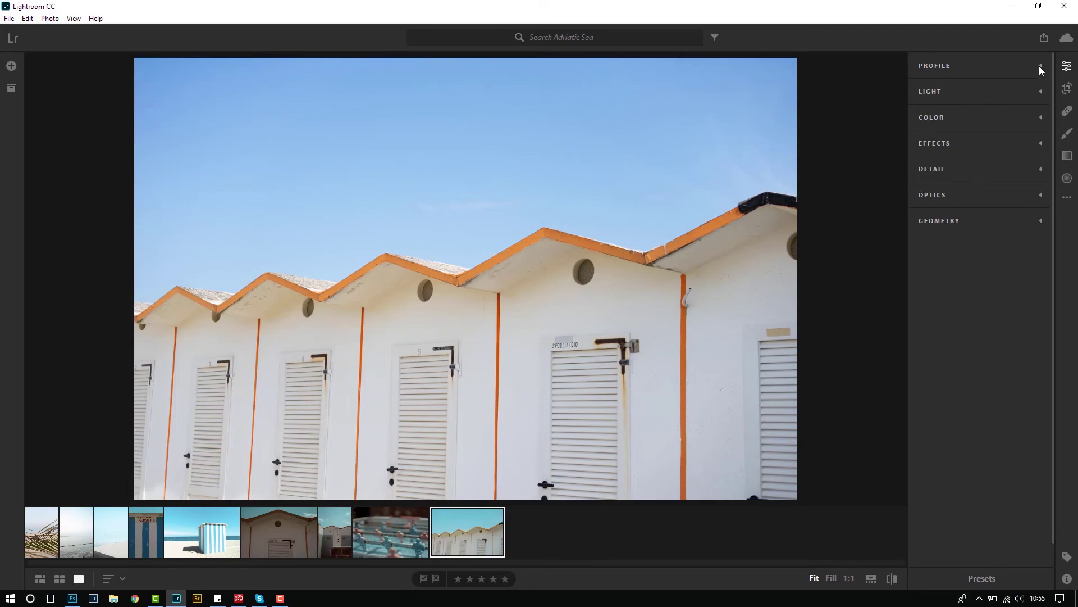
click(1041, 67)
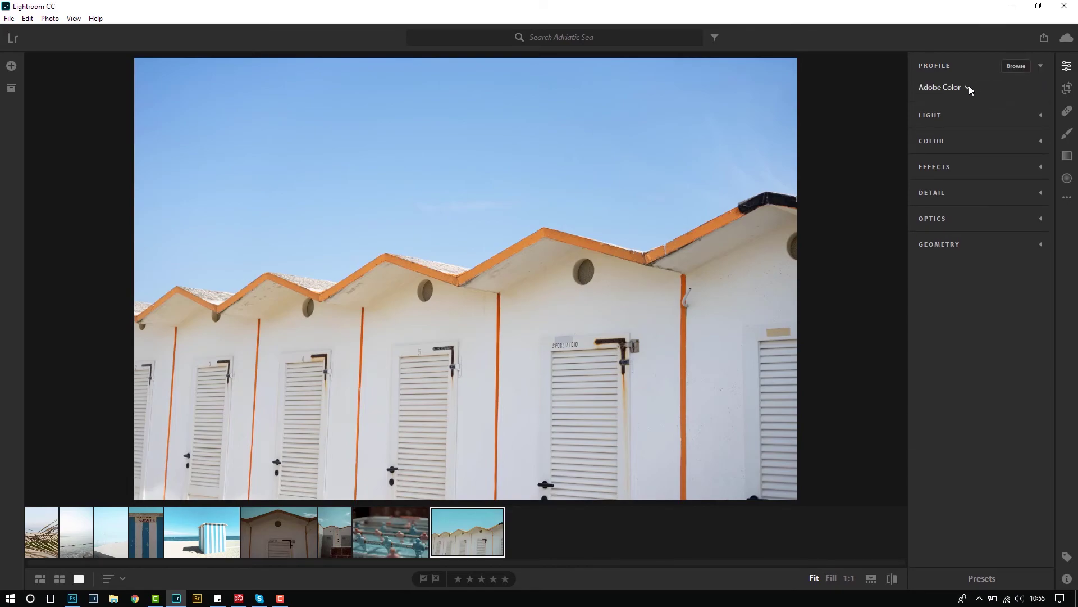
click(969, 87)
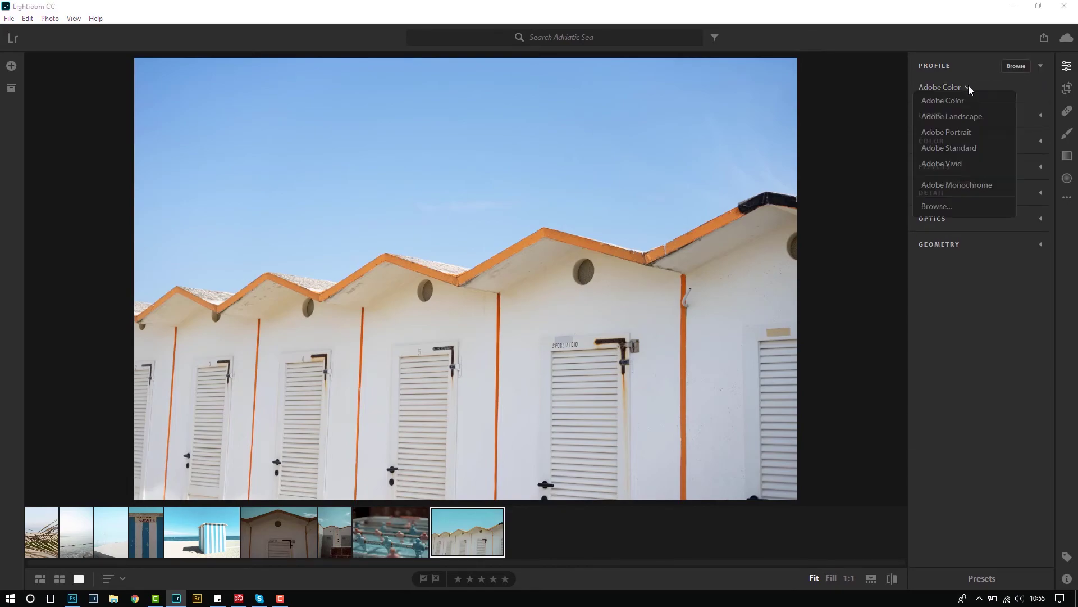
click(964, 207)
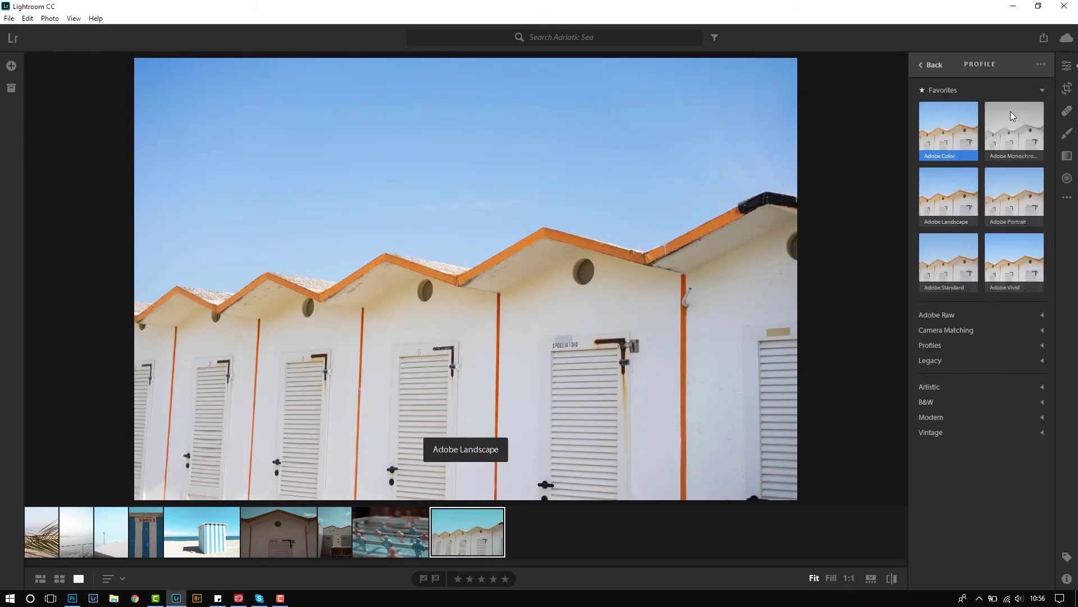
- Import the Film Inspired Look.xmp profile from the CameraRaw Settings folder
click(1041, 66)
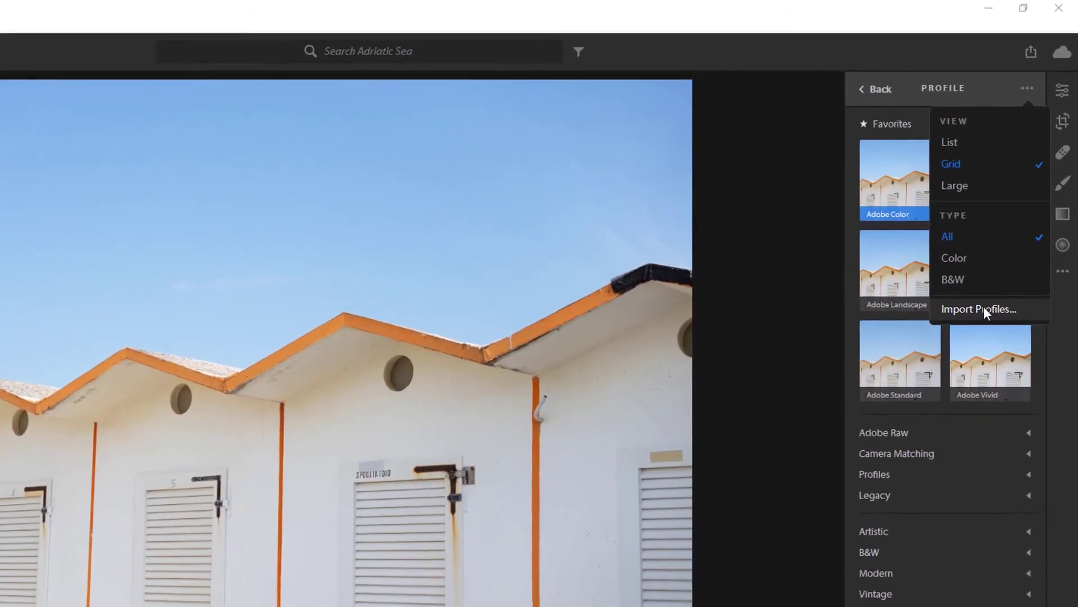
click(982, 314)
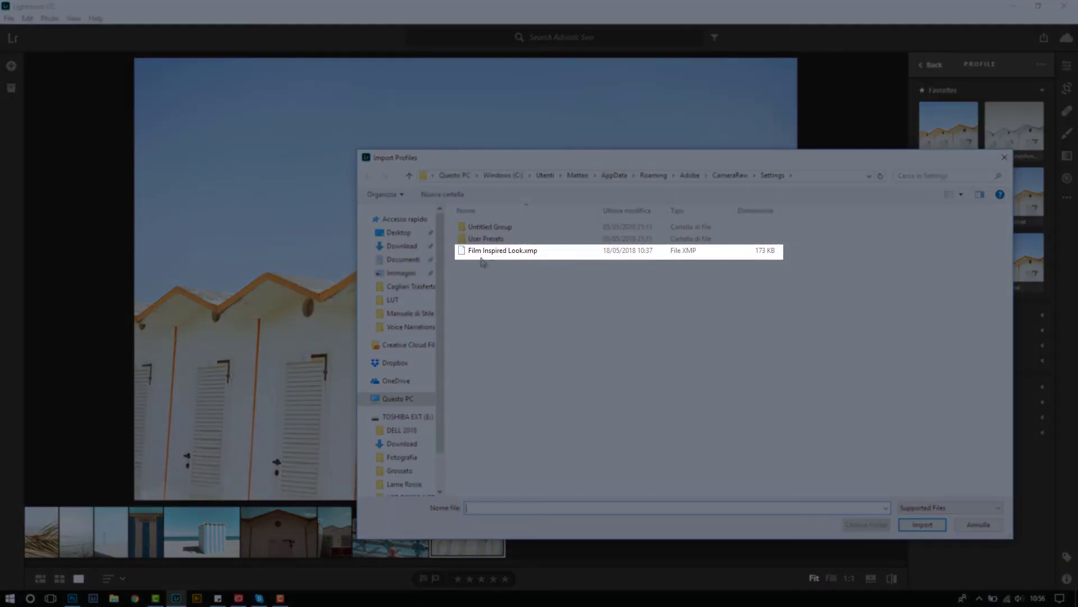
click(481, 256)
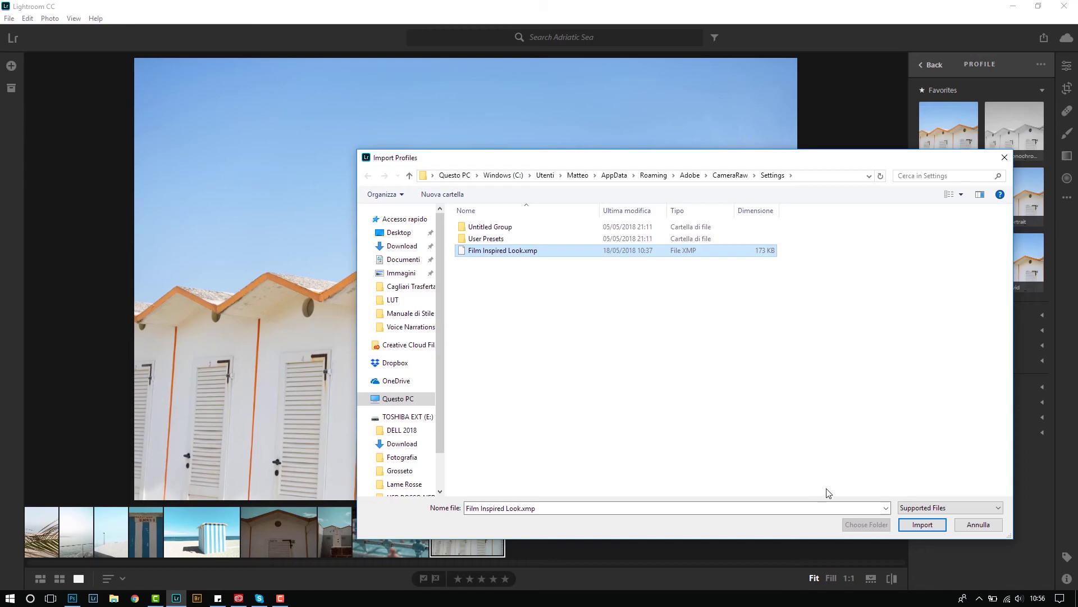
click(906, 527)
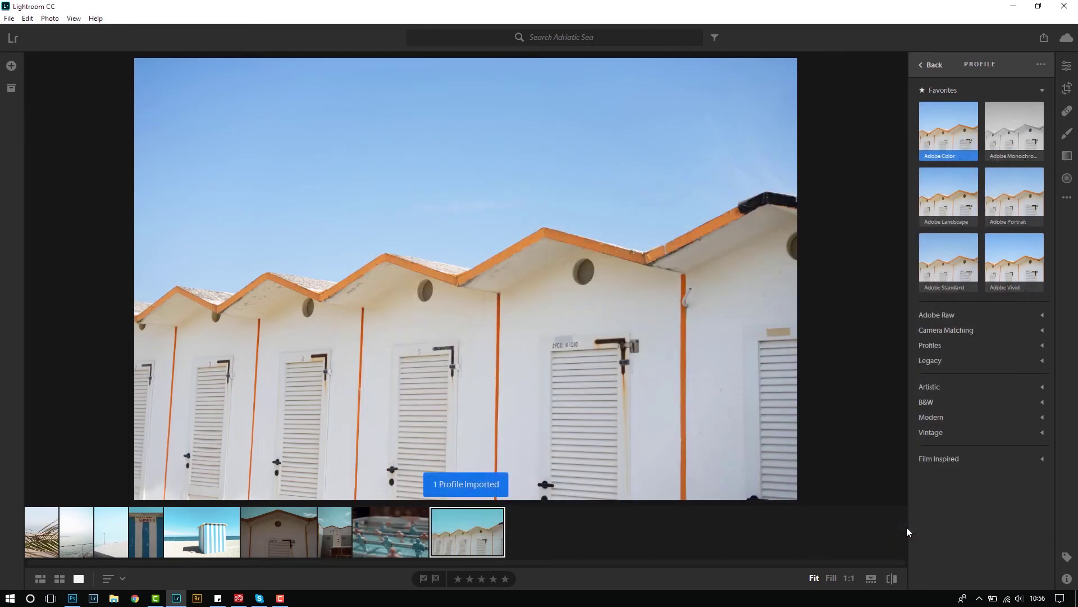
- Apply the FILM profile from the Film Inspired group to the beach hut photo and set its amount to 160
click(925, 460)
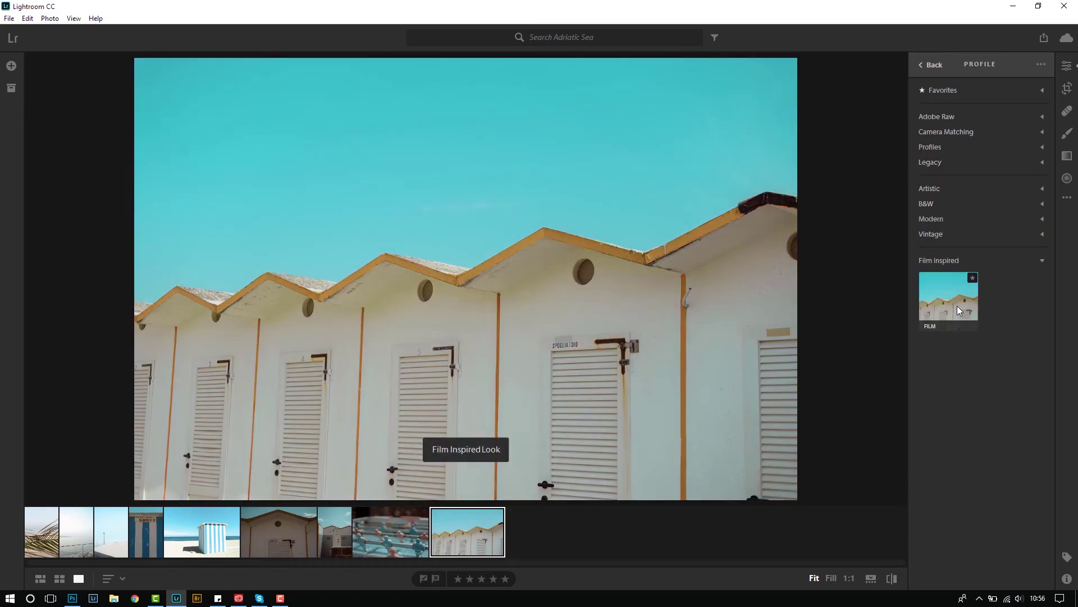
click(958, 305)
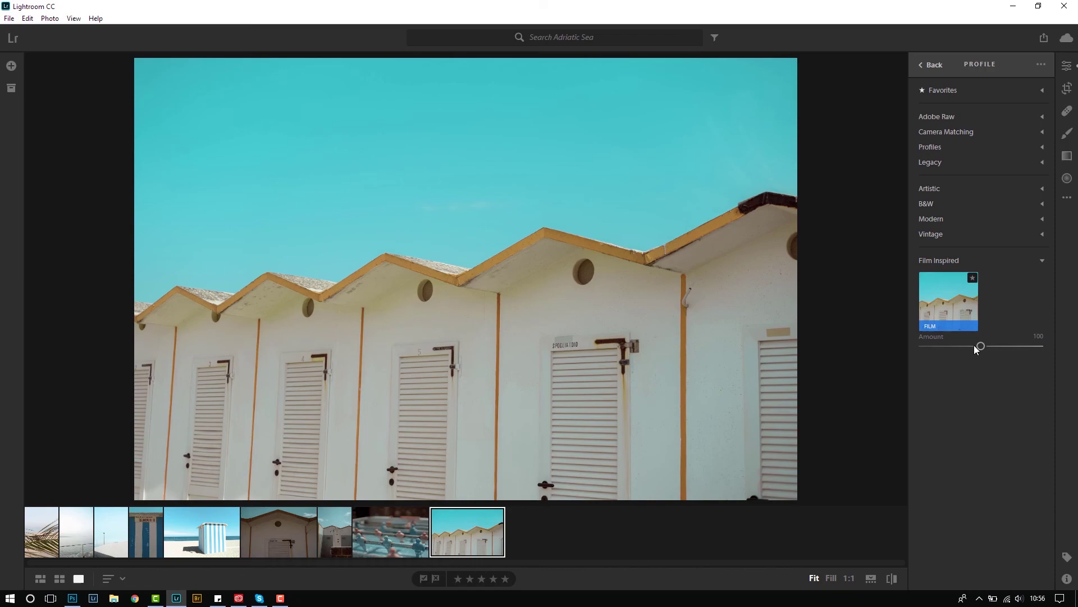
drag(982, 346, 951, 347)
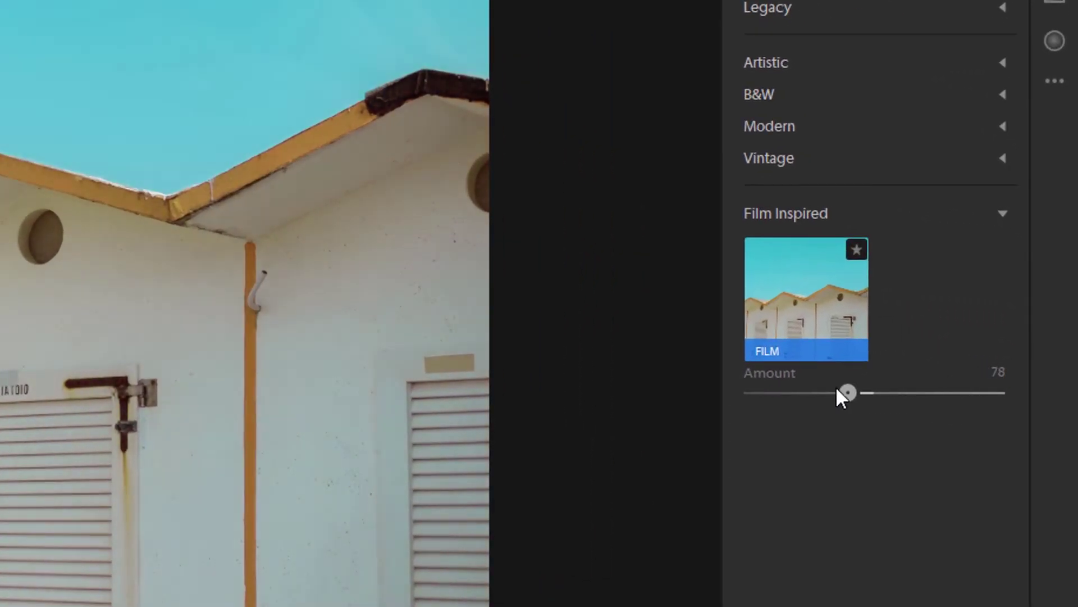
drag(811, 392, 942, 412)
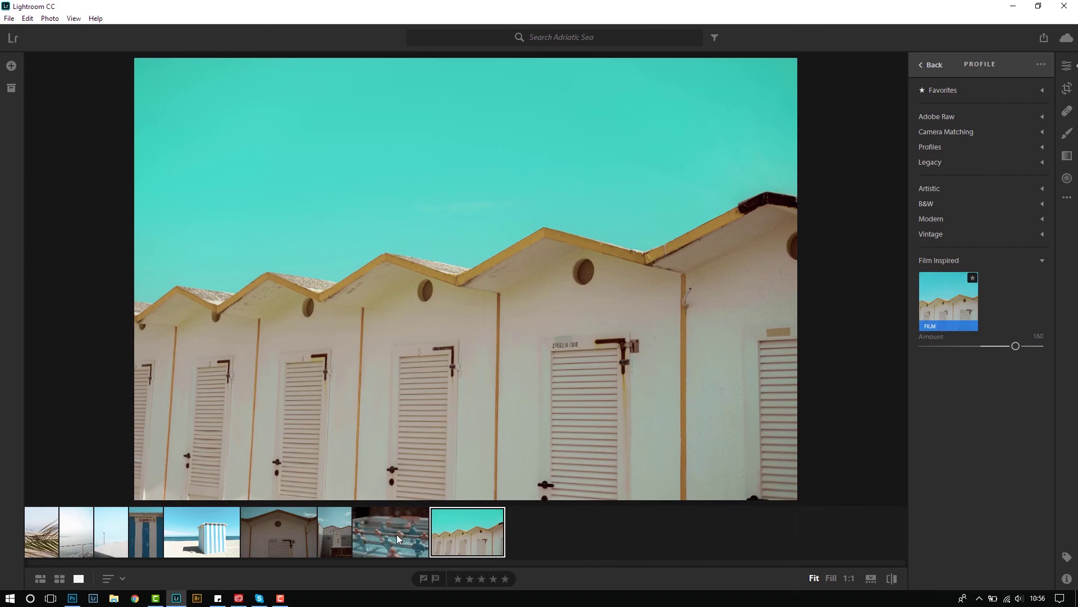
- Apply the FILM profile to the foosball table photo with amount 100
click(195, 603)
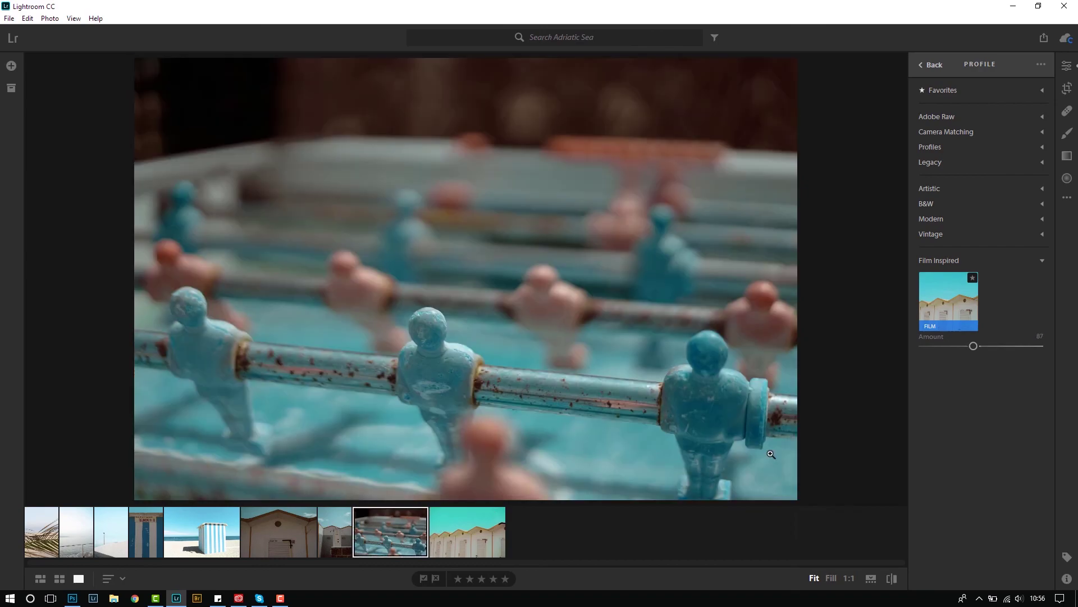
click(959, 323)
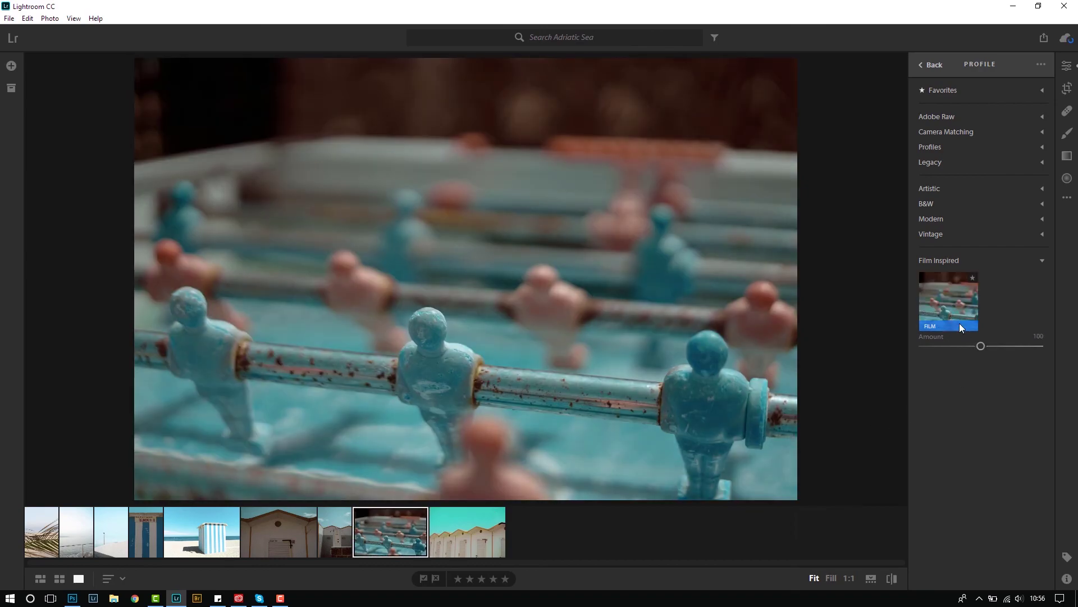